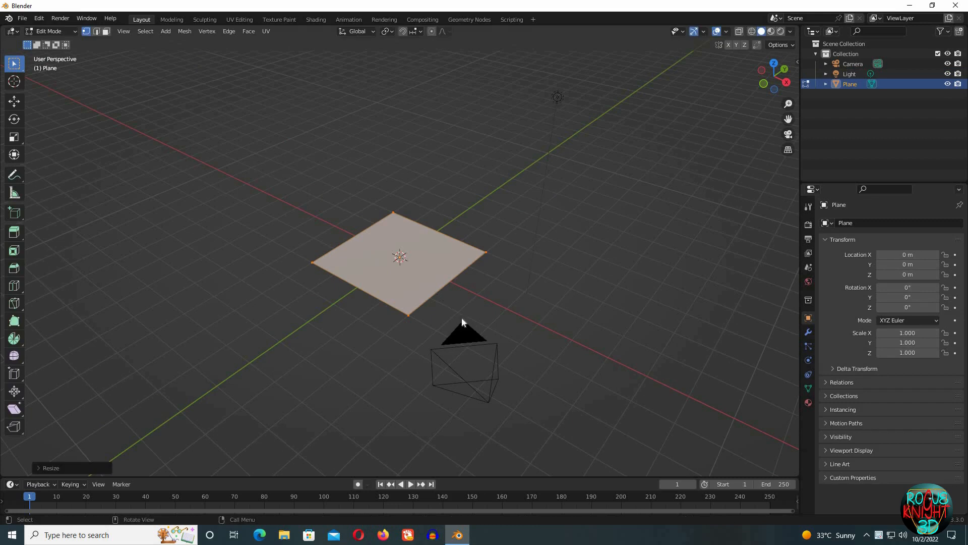
Step: Return the plane to Object Mode and duplicate it along the X axis, placing the copy beside the original with a gap
{"action": "key", "text": "Tab"}
{"action": "key", "text": "shift+d"}
{"action": "key", "text": "x"}
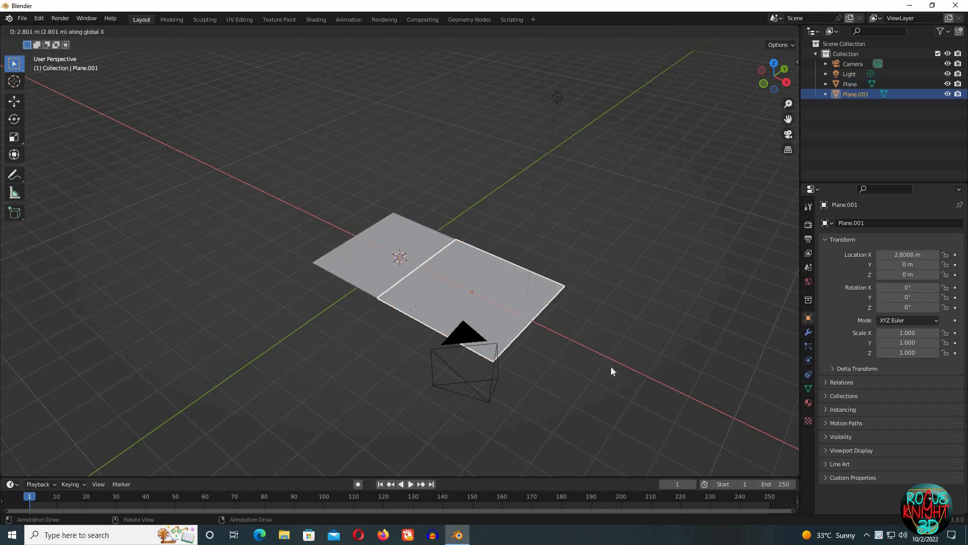
{"action": "left_click", "coordinate": [438, 294]}
Step: Select both planes and move them together about -2.5 m along the X axis
{"action": "left_click", "coordinate": [444, 298], "text": "shift"}
{"action": "key", "text": "g"}
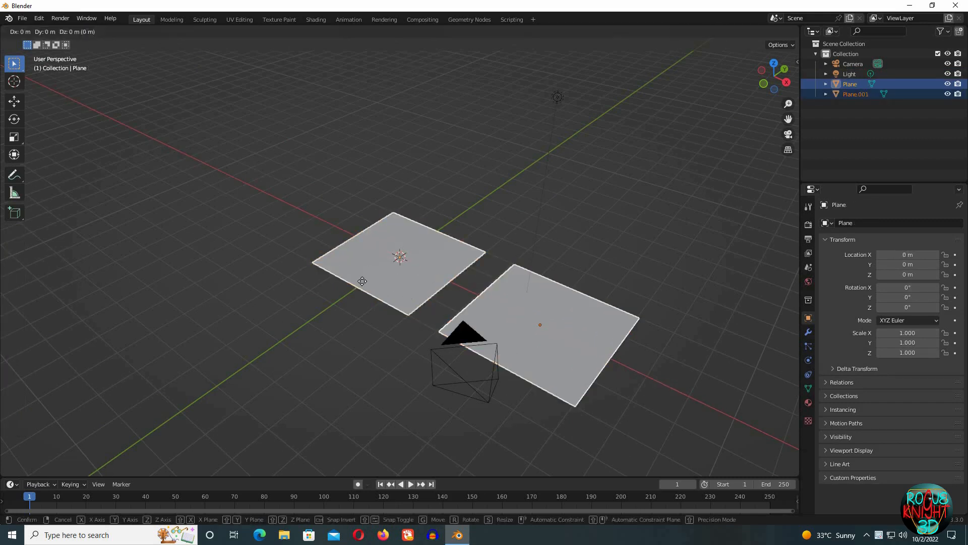
{"action": "key", "text": "x"}
{"action": "left_click", "coordinate": [356, 71]}
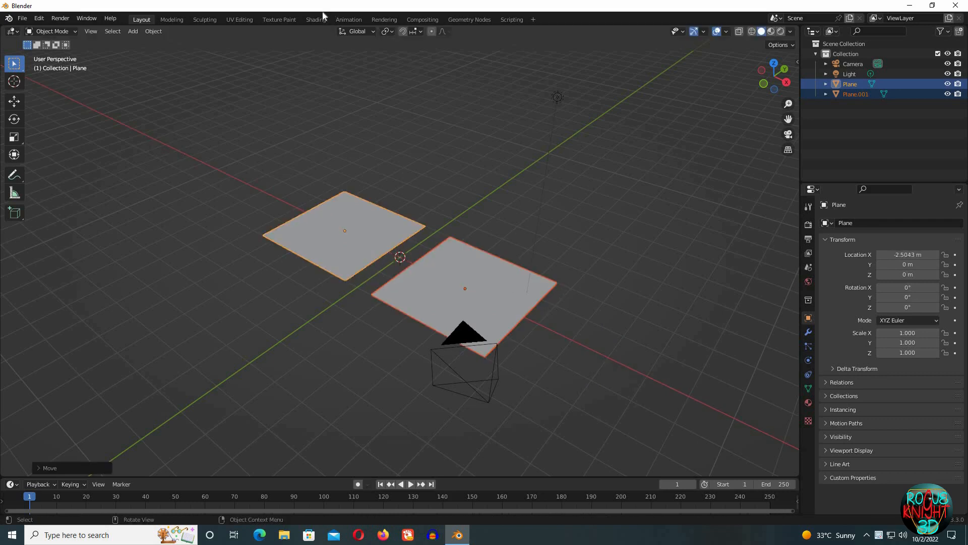
Step: In the Shading workspace, set the render engine to Cycles and its device to GPU Compute
{"action": "left_click", "coordinate": [319, 19]}
{"action": "scroll", "coordinate": [535, 180], "scroll_direction": "up", "scroll_amount": 5}
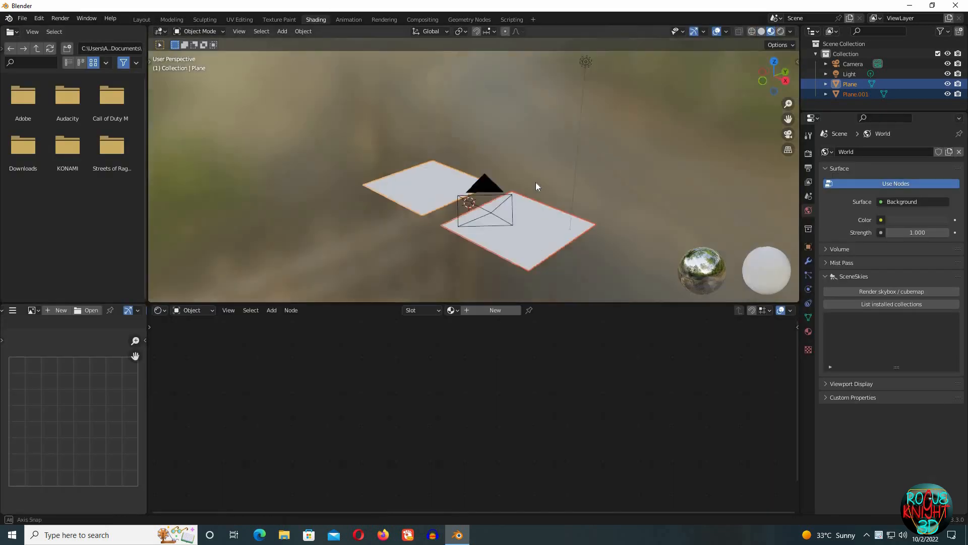
{"action": "middle_click_drag", "start_coordinate": [554, 152], "coordinate": [576, 139]}
{"action": "middle_click_drag", "start_coordinate": [435, 243], "coordinate": [436, 208], "text": "shift"}
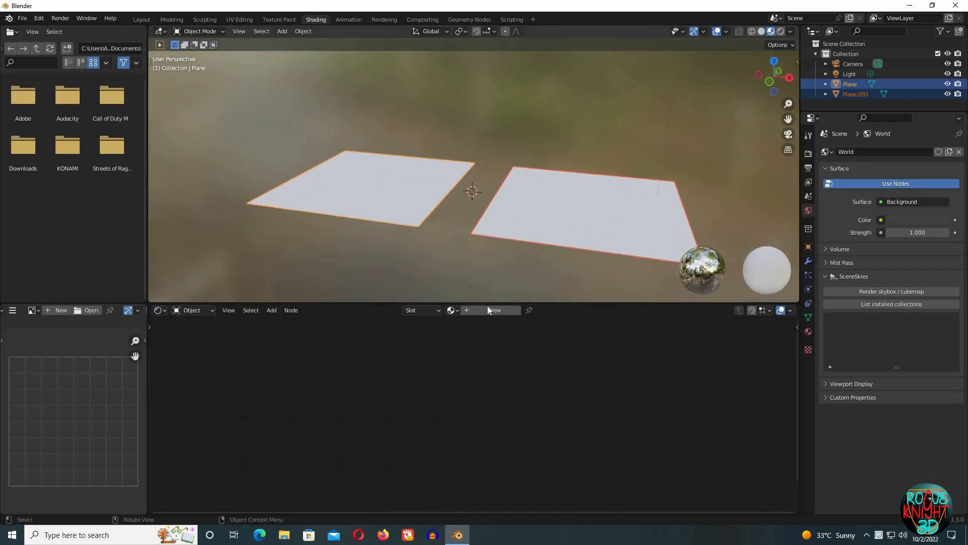
{"action": "left_click", "coordinate": [808, 153]}
{"action": "left_click", "coordinate": [922, 151]}
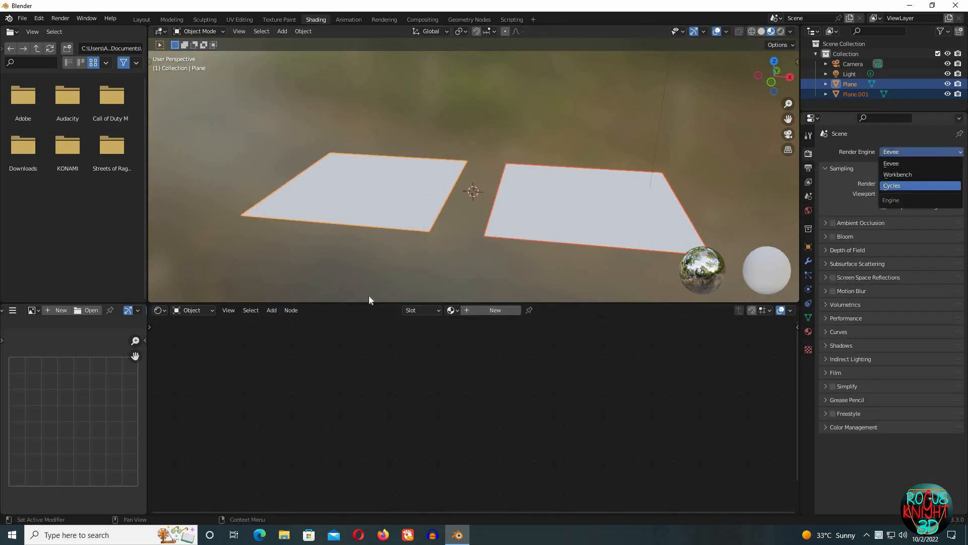
{"action": "left_click", "coordinate": [944, 185]}
{"action": "left_click", "coordinate": [901, 177]}
{"action": "left_click", "coordinate": [902, 200]}
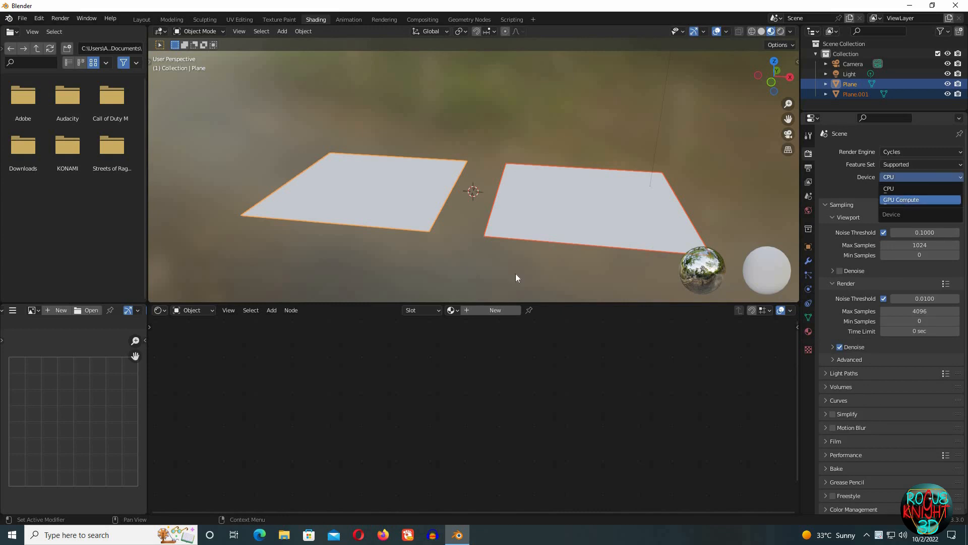
Step: Create a separate new material for each of the two planes
{"action": "left_click", "coordinate": [401, 203]}
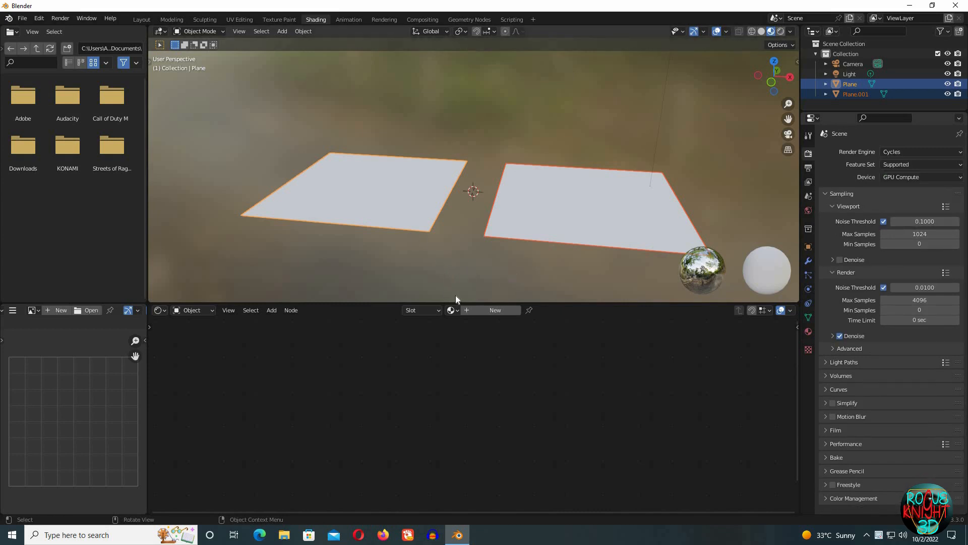
{"action": "left_click", "coordinate": [482, 310]}
{"action": "left_click", "coordinate": [548, 217]}
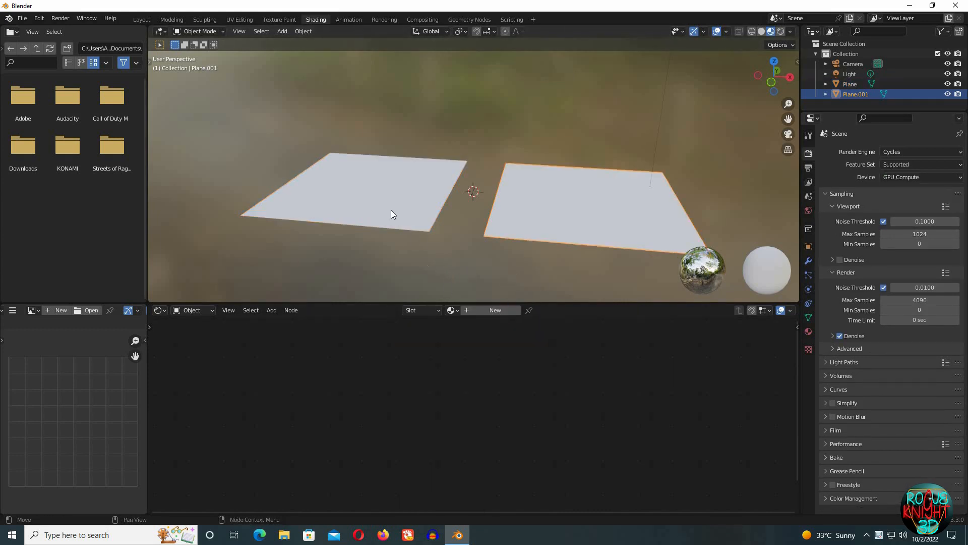
{"action": "left_click", "coordinate": [483, 310]}
Step: Run Principled Texture Setup on the original plane's material with the four aerial_rocks_04 diffuse, normal, displacement and roughness 4K maps
{"action": "left_click", "coordinate": [390, 208]}
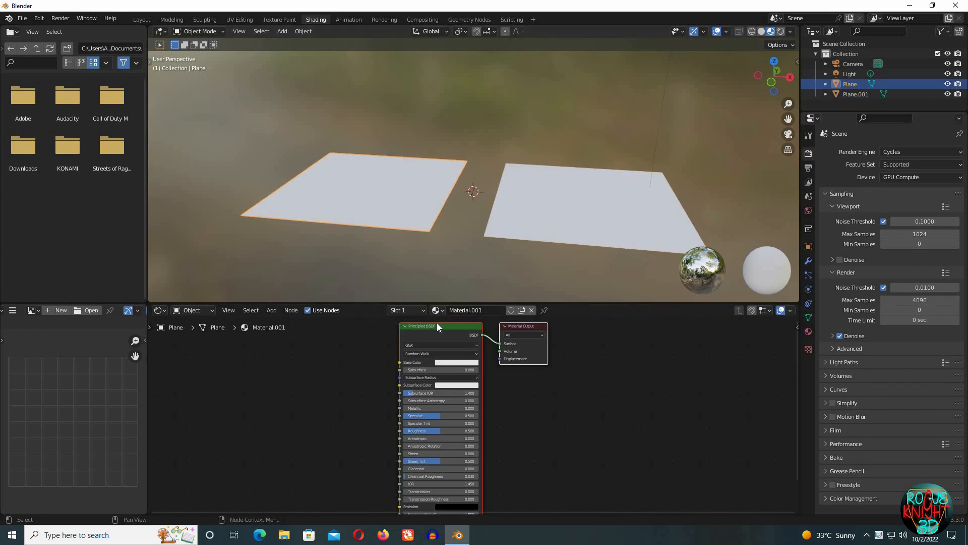
{"action": "key", "text": "ctrl+shift+t"}
{"action": "double_click", "coordinate": [368, 176]}
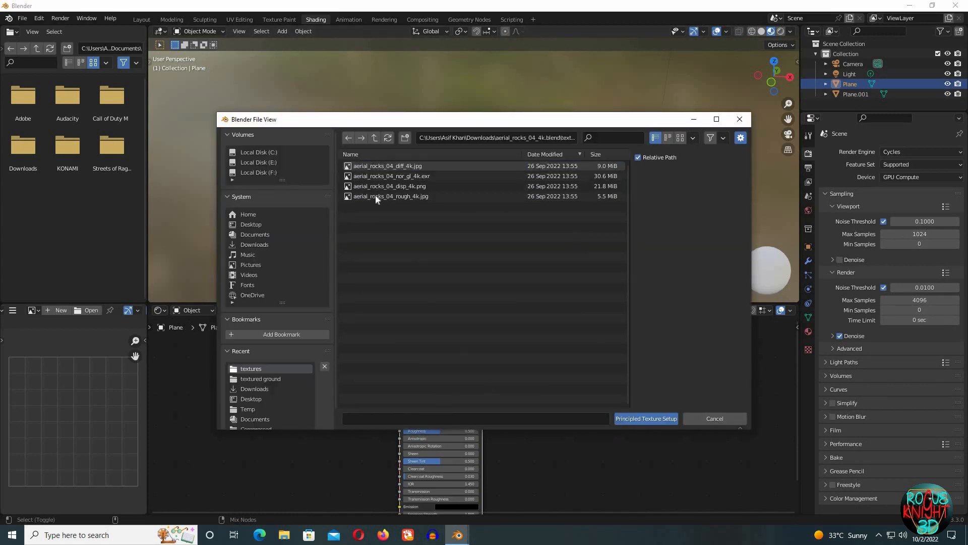
{"action": "key", "text": "a"}
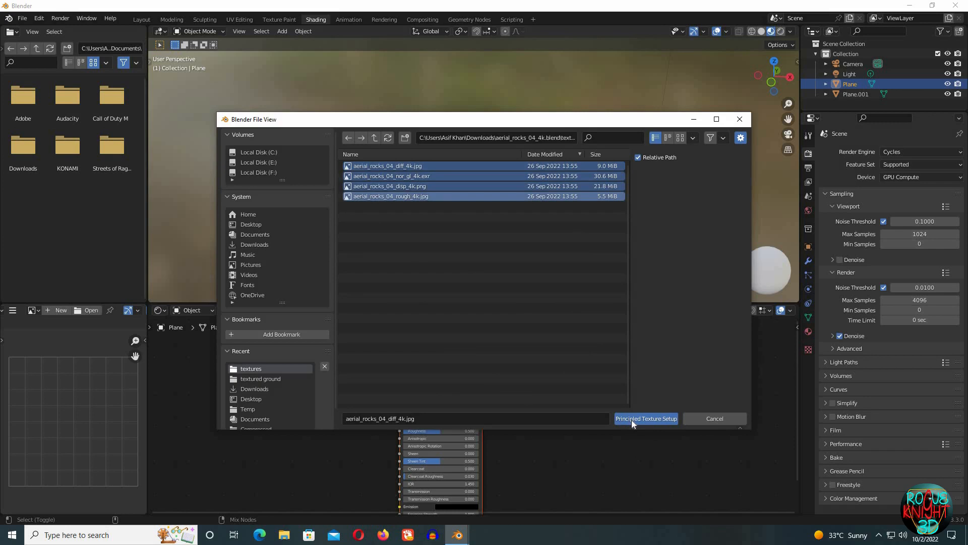
{"action": "left_click", "coordinate": [628, 415]}
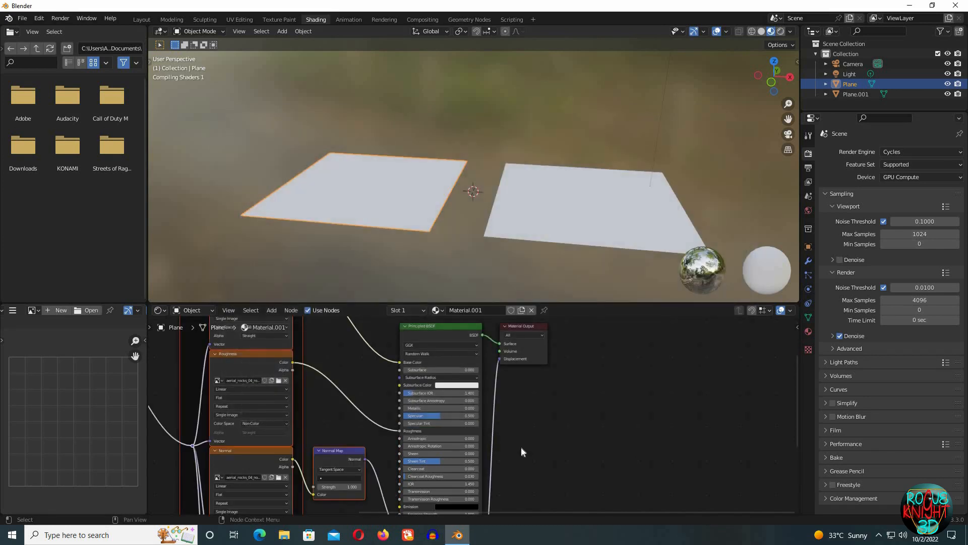
{"action": "scroll", "coordinate": [521, 447], "scroll_direction": "down", "scroll_amount": 7}
{"action": "middle_click_drag", "start_coordinate": [522, 447], "coordinate": [531, 356], "text": "shift"}
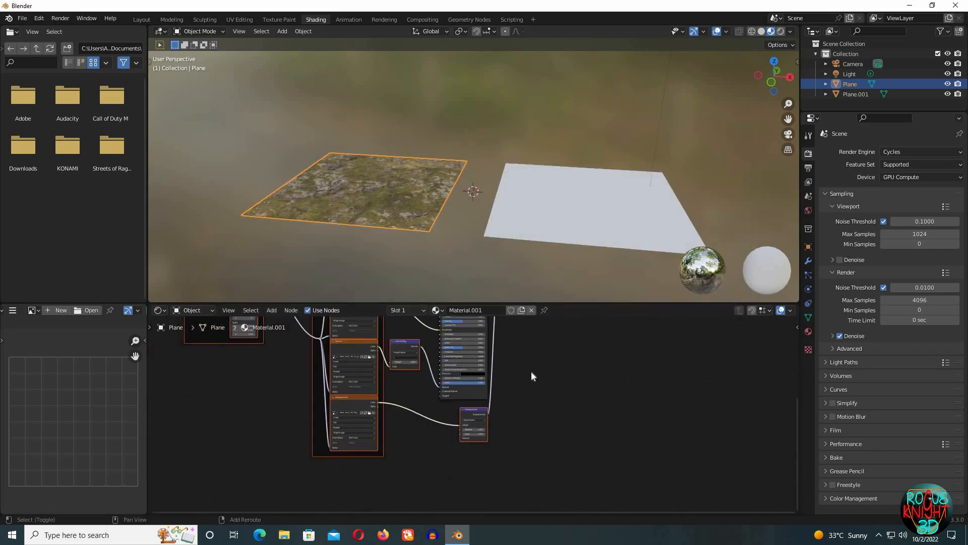
{"action": "scroll", "coordinate": [531, 376], "scroll_direction": "up", "scroll_amount": 5}
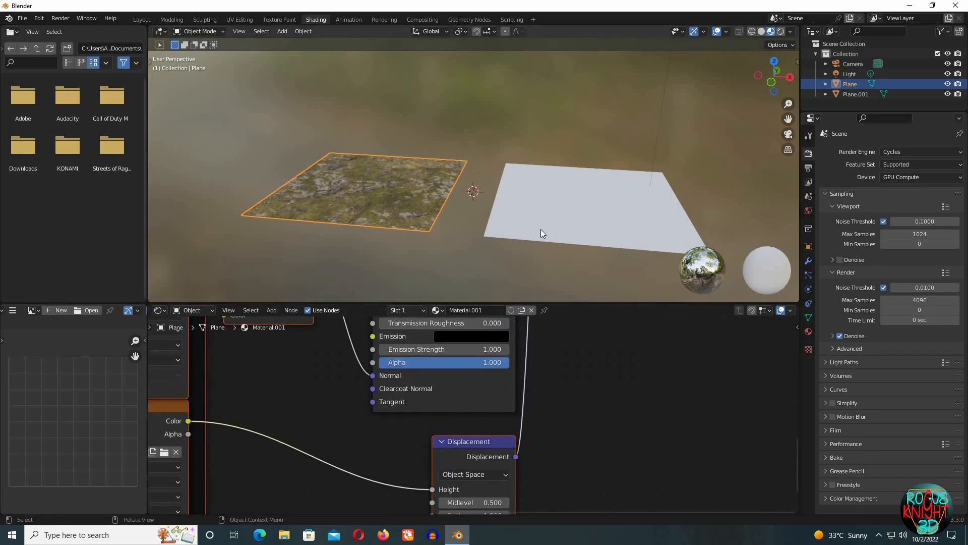
Step: With the duplicate plane selected, append the aerial_rocks_04 material from aerial_rocks_04_4k.blend
{"action": "left_click", "coordinate": [543, 231]}
{"action": "left_click", "coordinate": [22, 18]}
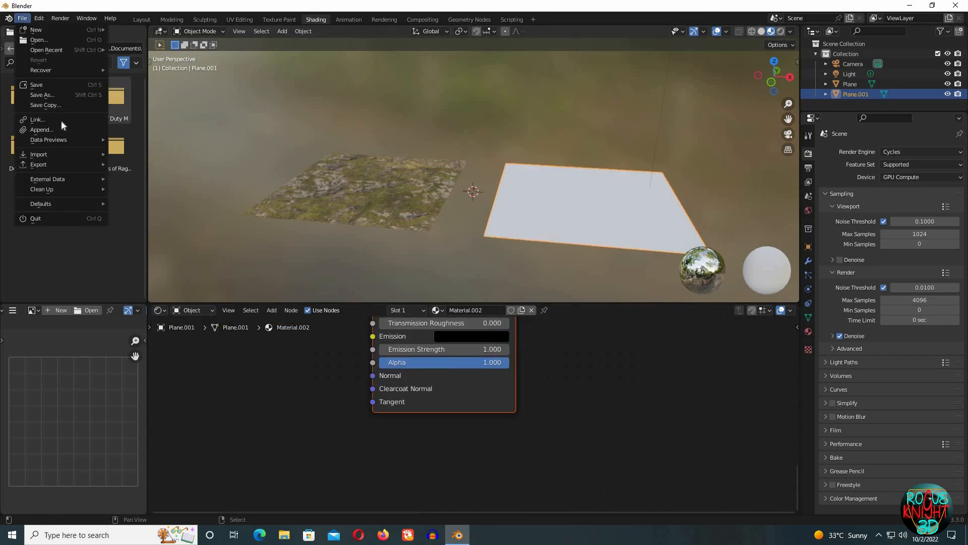
{"action": "left_click", "coordinate": [59, 129]}
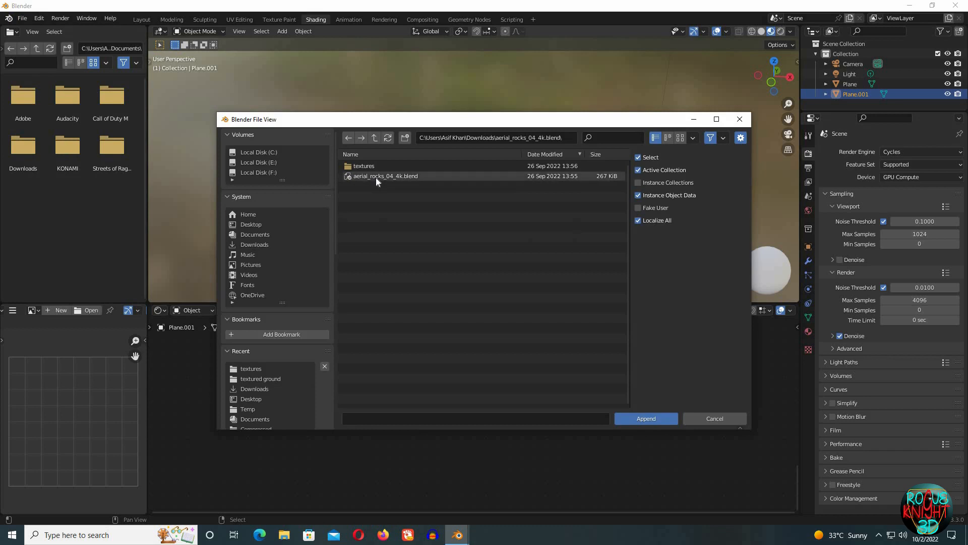
{"action": "double_click", "coordinate": [376, 176]}
{"action": "double_click", "coordinate": [368, 236]}
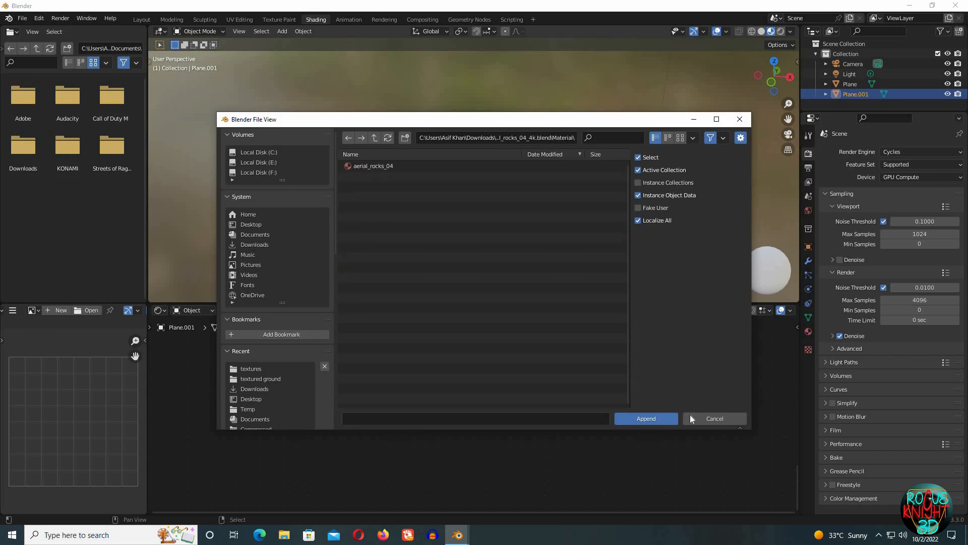
{"action": "left_click", "coordinate": [365, 166]}
{"action": "left_click", "coordinate": [645, 418]}
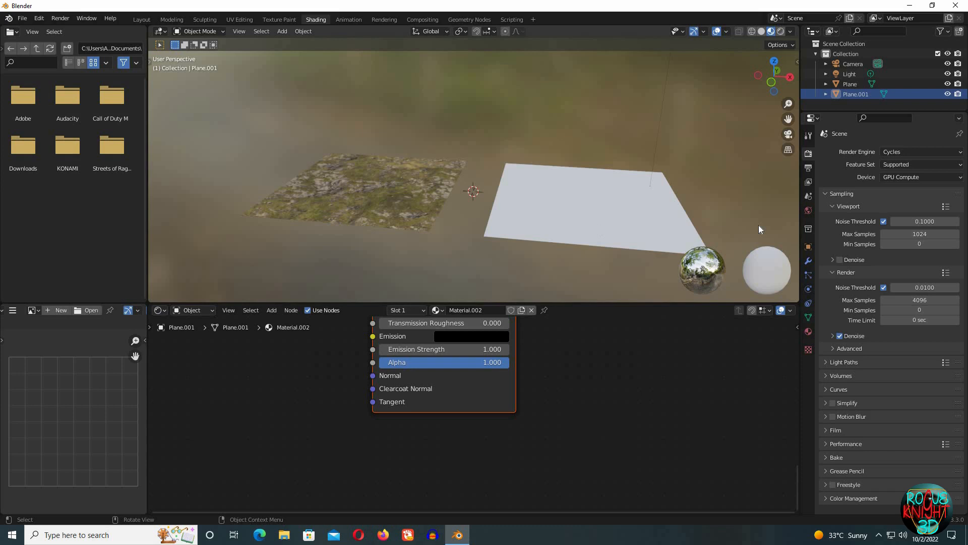
Step: Replace the duplicate plane's material with aerial_rocks_04
{"action": "left_click", "coordinate": [678, 218]}
{"action": "left_click", "coordinate": [808, 331]}
{"action": "left_click", "coordinate": [826, 195]}
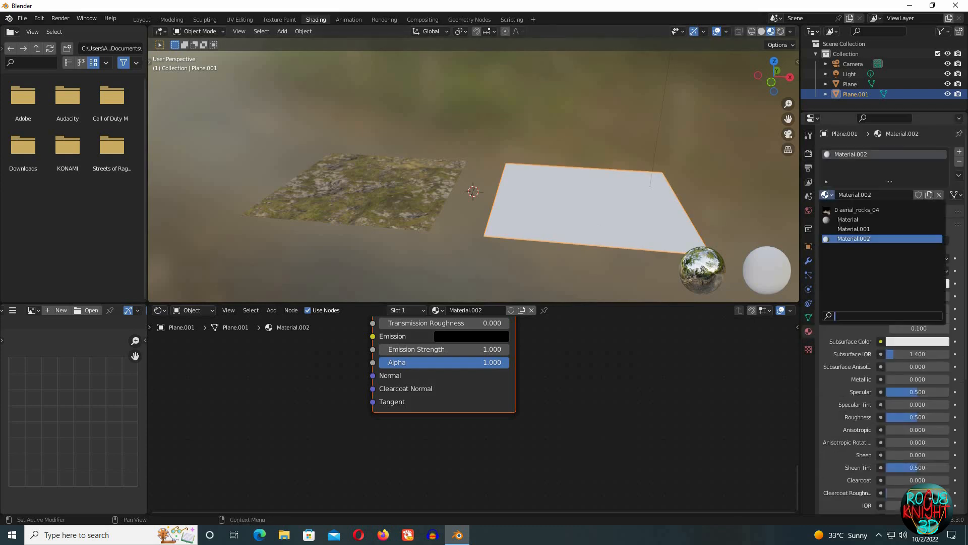
{"action": "left_click", "coordinate": [840, 210]}
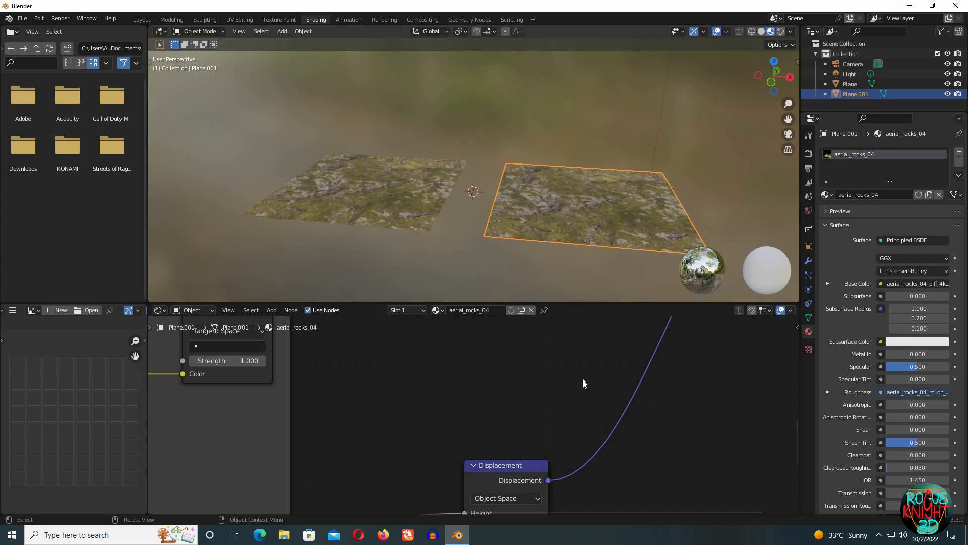
Step: In the aerial_rocks_04 material, inspect the Displacement node and disconnect it from the Material Output
{"action": "scroll", "coordinate": [549, 414], "scroll_direction": "down", "scroll_amount": 6}
{"action": "middle_click_drag", "start_coordinate": [548, 362], "coordinate": [544, 344]}
{"action": "scroll", "coordinate": [566, 360], "scroll_direction": "up", "scroll_amount": 6}
{"action": "middle_click_drag", "start_coordinate": [573, 444], "coordinate": [555, 414]}
{"action": "scroll", "coordinate": [566, 360], "scroll_direction": "up", "scroll_amount": 3}
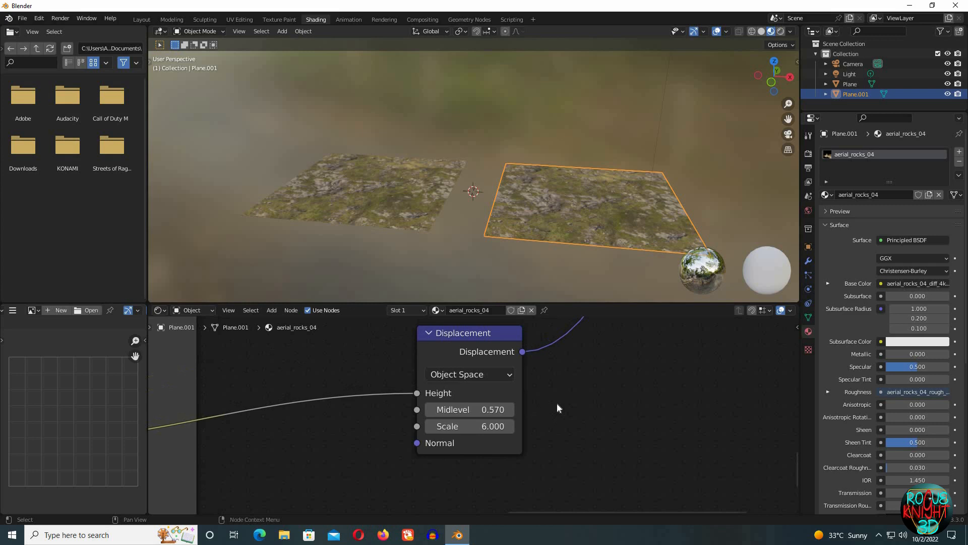
{"action": "scroll", "coordinate": [556, 402], "scroll_direction": "down", "scroll_amount": 10}
{"action": "middle_click_drag", "start_coordinate": [553, 372], "coordinate": [528, 431]}
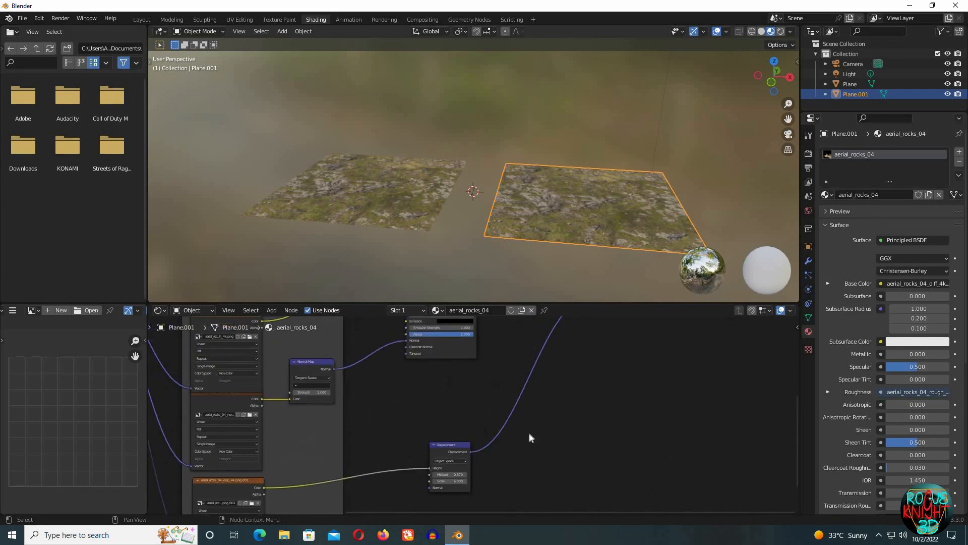
{"action": "middle_click_drag", "start_coordinate": [577, 320], "coordinate": [533, 378]}
{"action": "scroll", "coordinate": [533, 382], "scroll_direction": "down", "scroll_amount": 1}
{"action": "left_click_drag", "start_coordinate": [530, 374], "coordinate": [522, 458]}
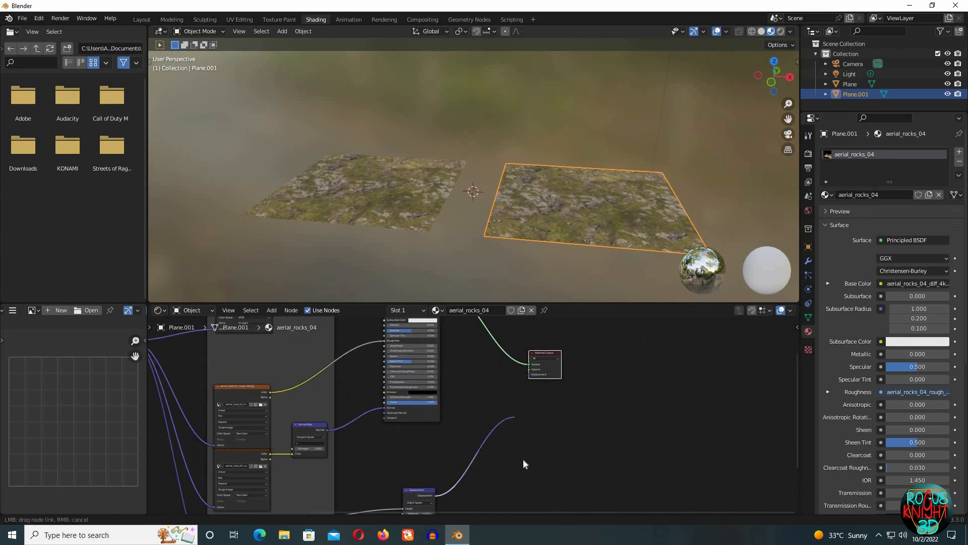
Step: Add a Displace modifier to the duplicate plane and create a new texture for it
{"action": "left_click", "coordinate": [808, 261]}
{"action": "left_click", "coordinate": [836, 153]}
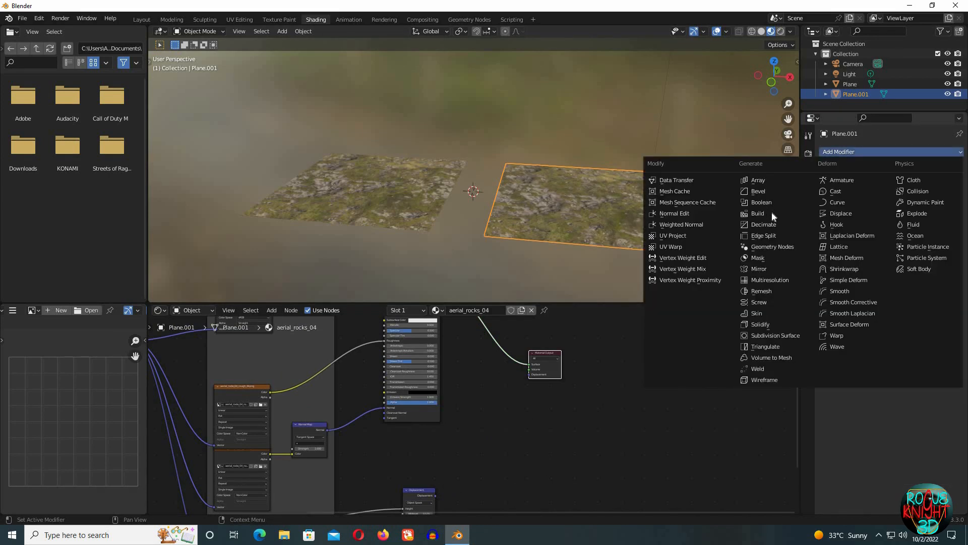
{"action": "left_click", "coordinate": [840, 213]}
{"action": "left_click", "coordinate": [915, 184]}
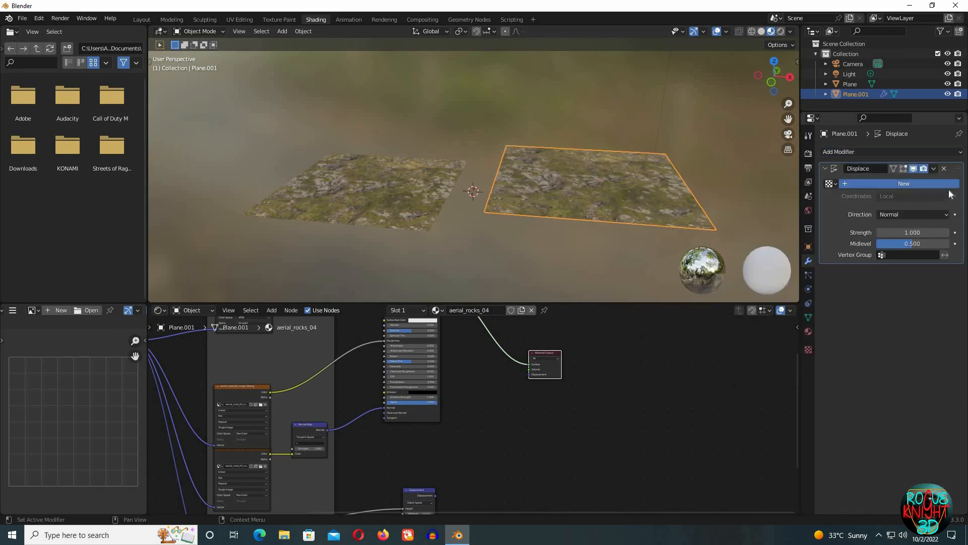
Step: Load aerial_rocks_04_disp_4k.png as the Displace texture's image and return to the modifier settings
{"action": "left_click", "coordinate": [955, 183]}
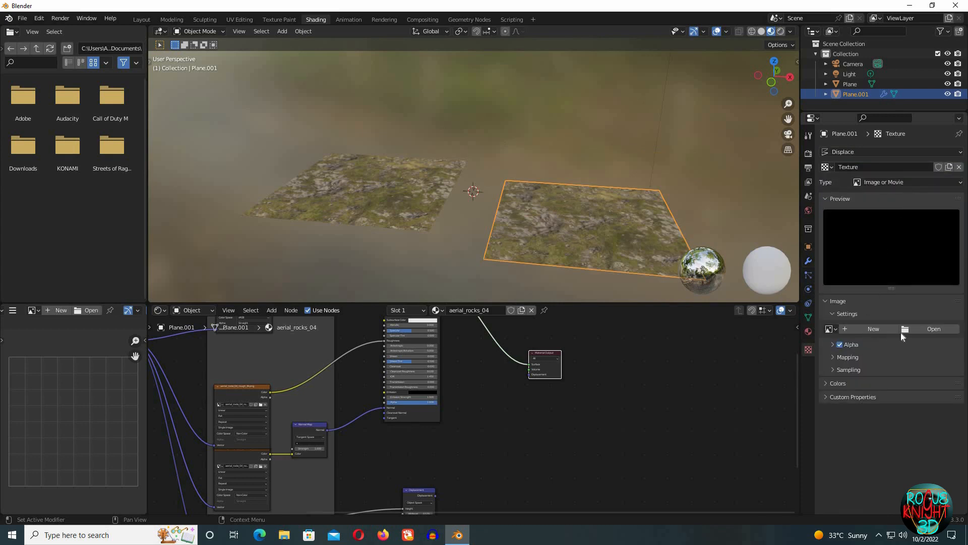
{"action": "left_click", "coordinate": [931, 329]}
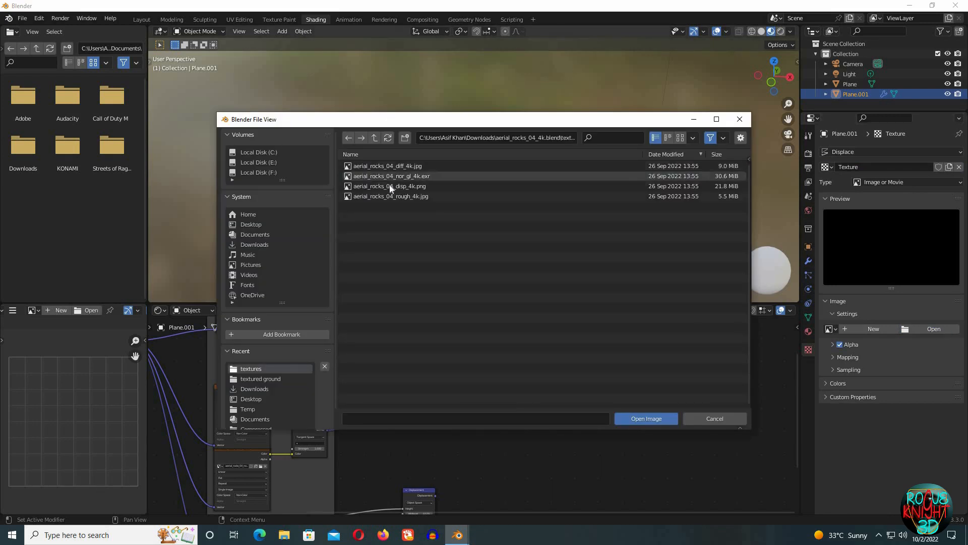
{"action": "left_click", "coordinate": [389, 186]}
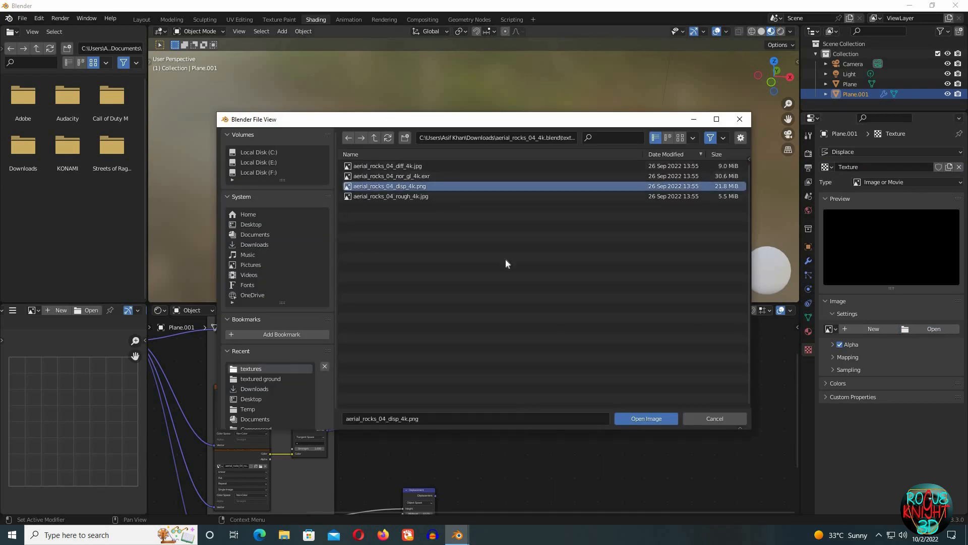
{"action": "left_click", "coordinate": [645, 415]}
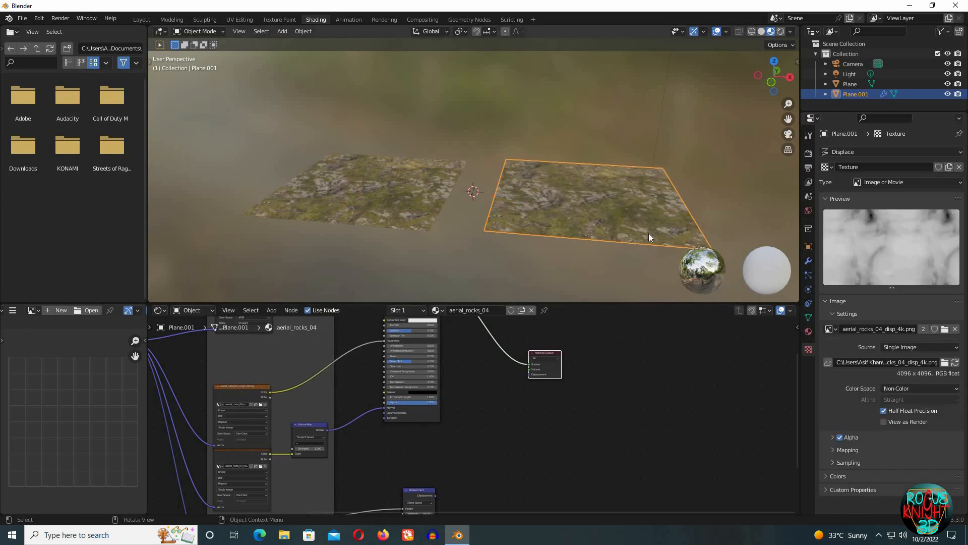
{"action": "left_click", "coordinate": [812, 259]}
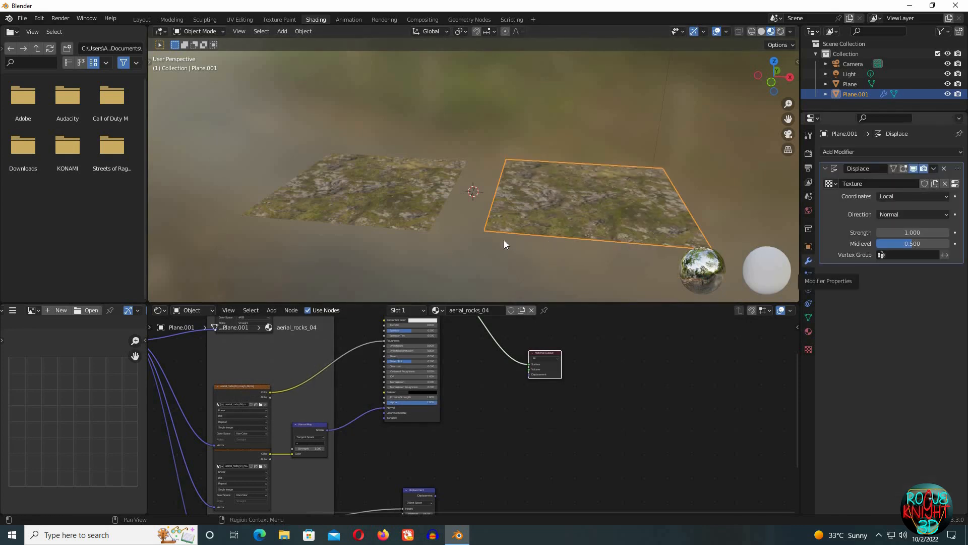
{"action": "middle_click_drag", "start_coordinate": [514, 217], "coordinate": [467, 204]}
{"action": "left_click", "coordinate": [407, 202]}
{"action": "left_click", "coordinate": [543, 198]}
{"action": "key", "text": "ctrl+z"}
{"action": "key", "text": "ctrl+z"}
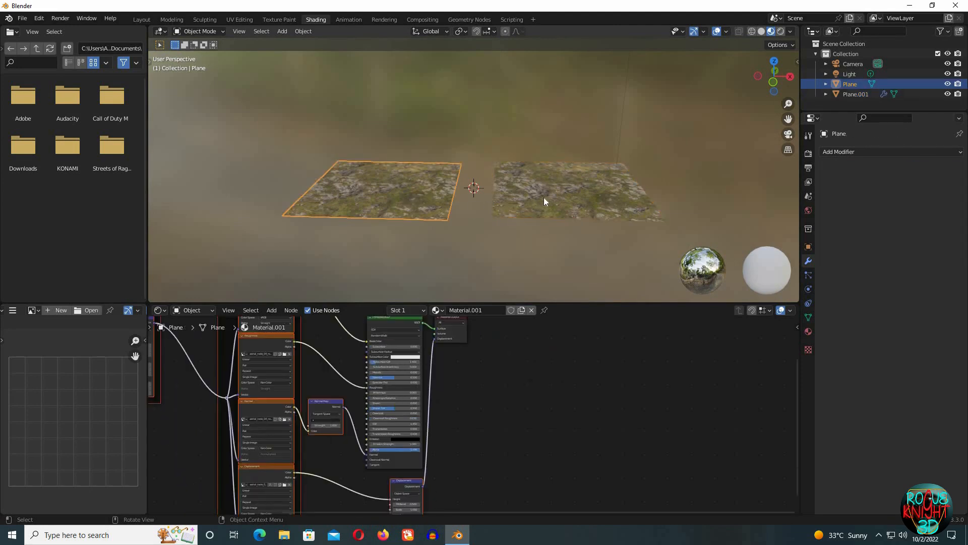
{"action": "left_click", "coordinate": [386, 202]}
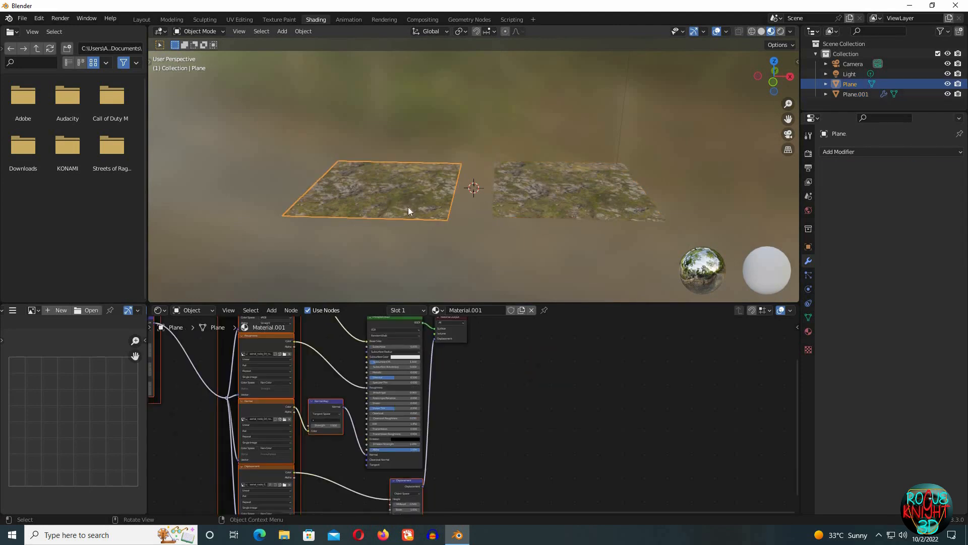
Step: Deselect the planes and add a Sun light at the world origin
{"action": "left_click", "coordinate": [465, 229]}
{"action": "key", "text": "shift+a"}
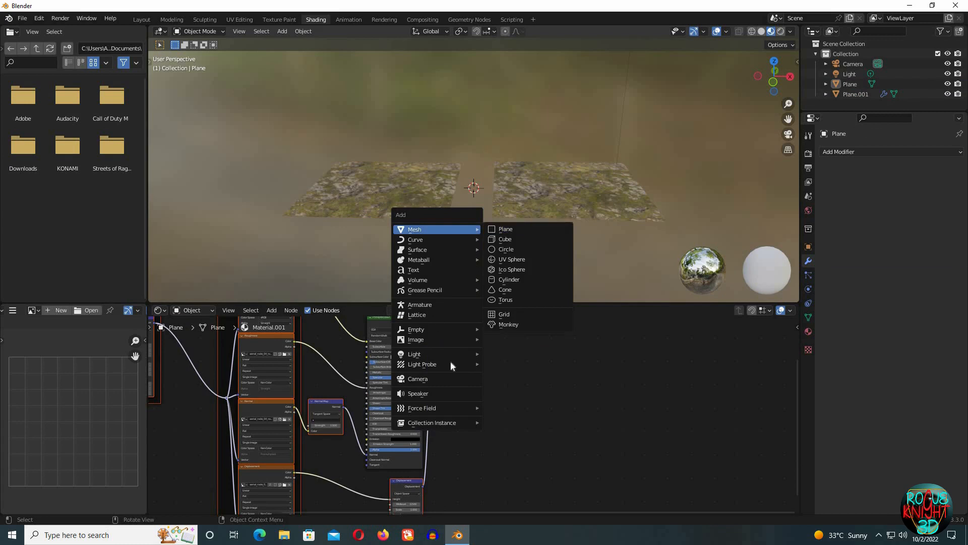
{"action": "left_click", "coordinate": [508, 364]}
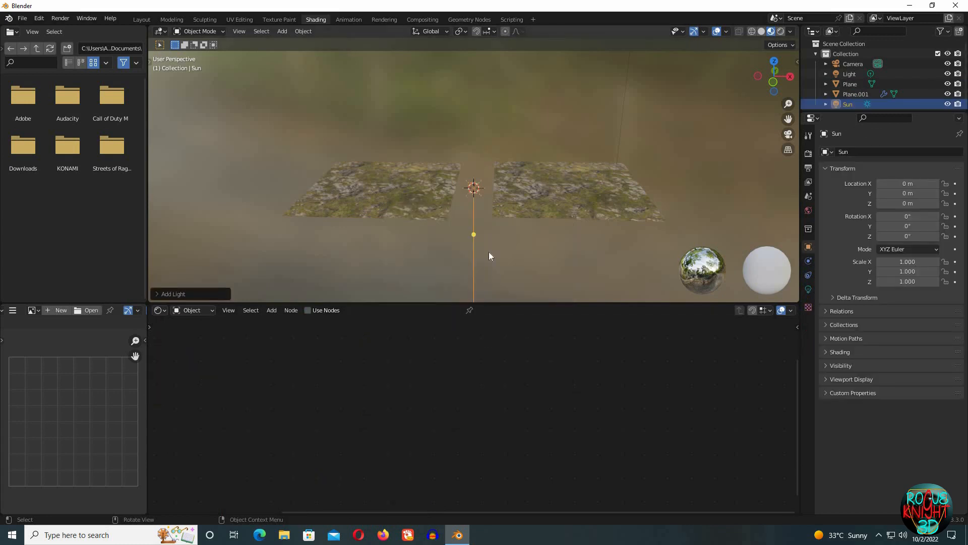
Step: Move the Sun light out beyond the original plane's outer side and rotate it to 86° on X and about -77° on Z
{"action": "key", "text": "g"}
{"action": "left_click", "coordinate": [203, 128]}
{"action": "key", "text": "KP_7"}
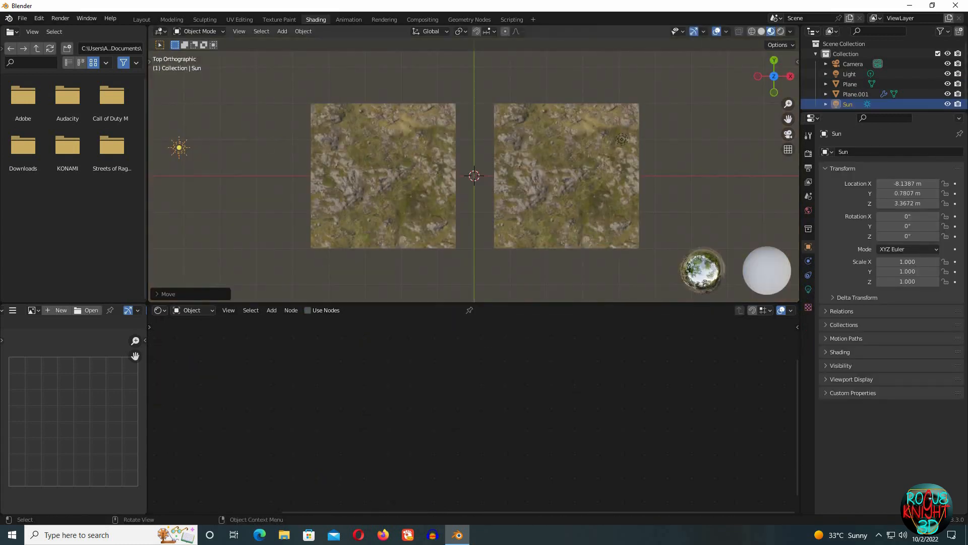
{"action": "key", "text": "r"}
{"action": "key", "text": "x"}
{"action": "left_click", "coordinate": [612, 140]}
{"action": "key", "text": "r"}
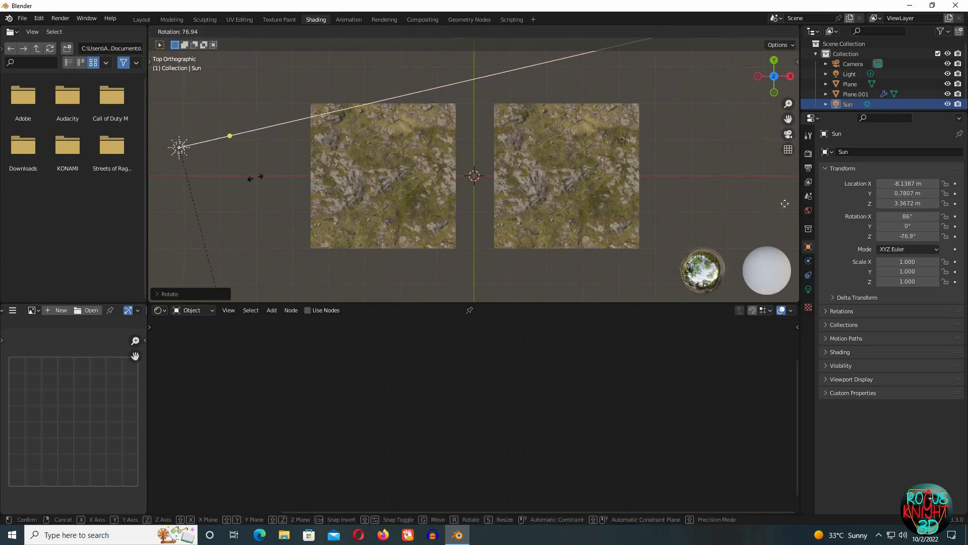
{"action": "right_click", "coordinate": [785, 203]}
Step: Set the Sun light's strength to 3
{"action": "left_click", "coordinate": [808, 289]}
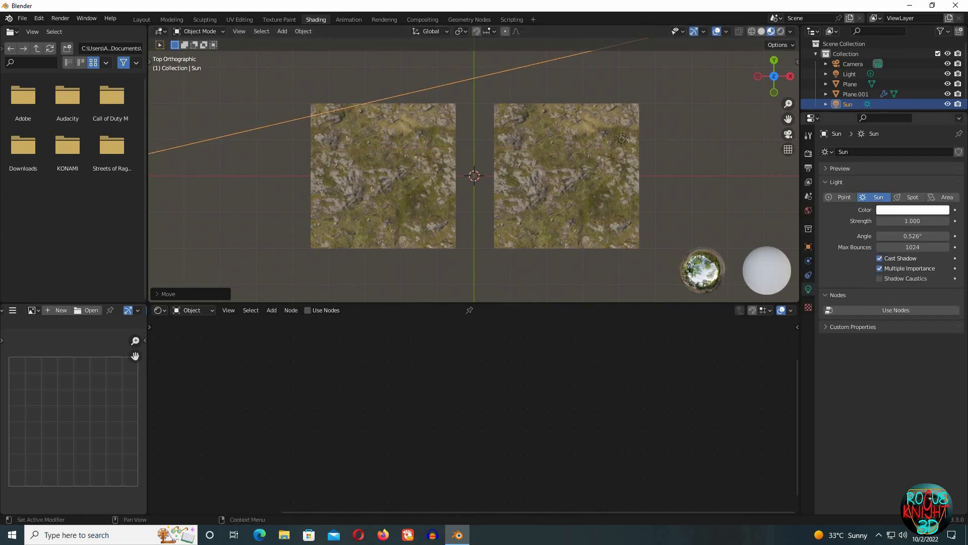
{"action": "double_click", "coordinate": [912, 221]}
{"action": "type", "text": "3"}
{"action": "key", "text": "Return"}
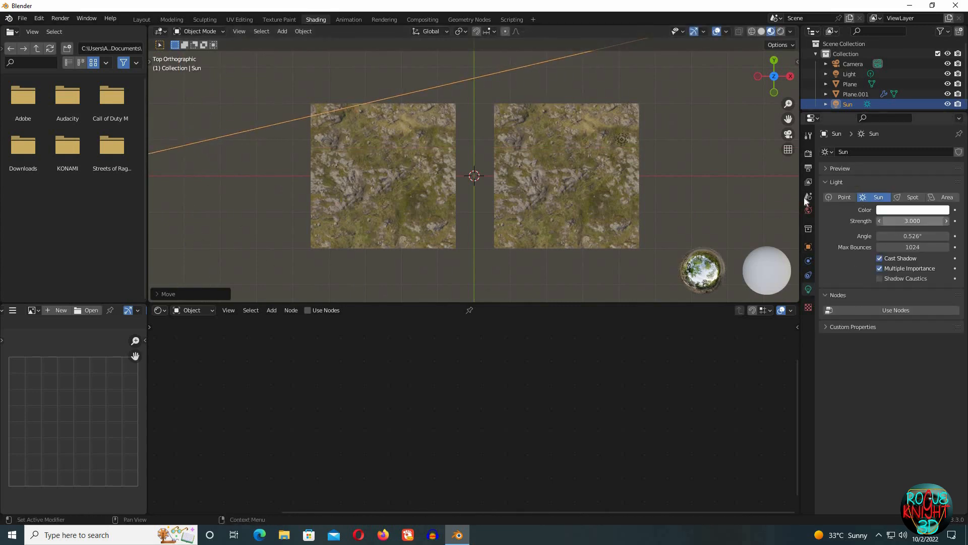
Step: Darken the world background color to near black with an HSV value of 0.009
{"action": "left_click", "coordinate": [808, 211]}
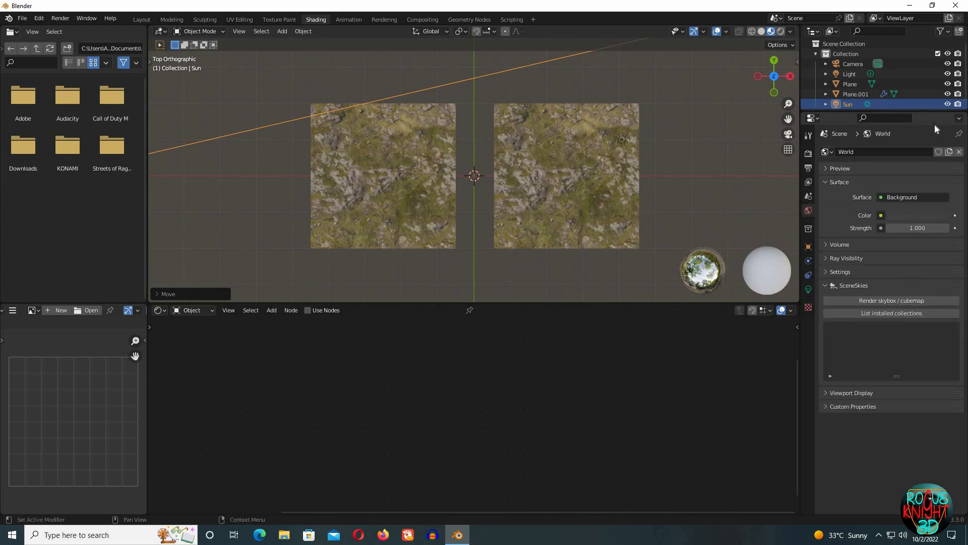
{"action": "left_click", "coordinate": [915, 215]}
{"action": "left_click_drag", "start_coordinate": [941, 127], "coordinate": [941, 138]}
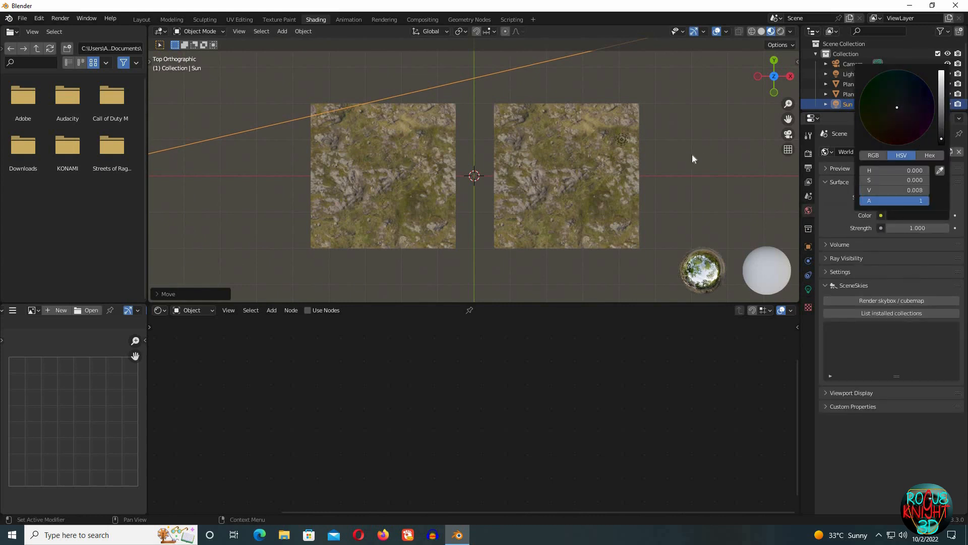
{"action": "left_click", "coordinate": [698, 155]}
Step: Rotate the Sun light to aim at the two planes and move it farther away from them
{"action": "middle_click_drag", "start_coordinate": [692, 91], "coordinate": [280, 178]}
{"action": "left_click", "coordinate": [505, 168]}
{"action": "key", "text": "r"}
{"action": "left_click", "coordinate": [521, 247]}
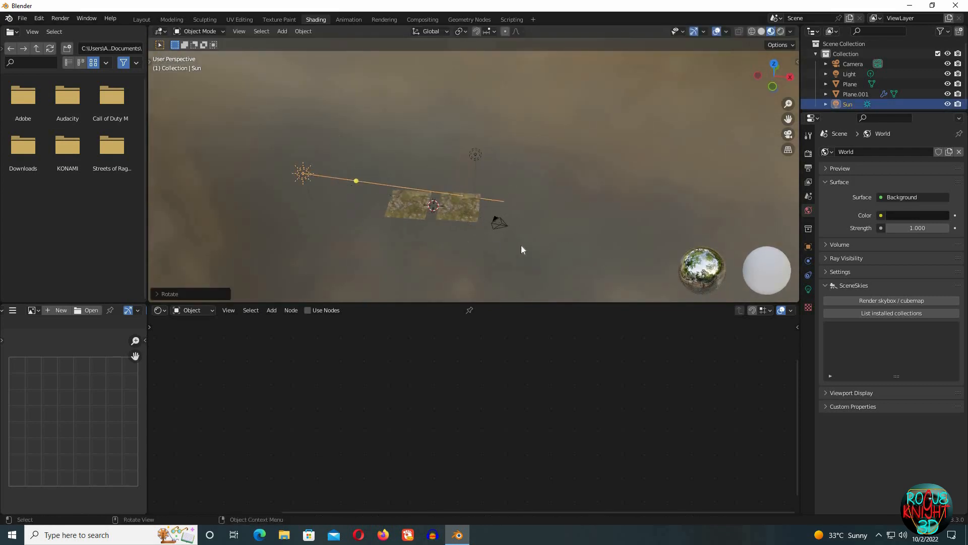
{"action": "key", "text": "r"}
{"action": "key", "text": "g"}
{"action": "left_click", "coordinate": [572, 208]}
Step: Switch the viewport to rendered shading and open the original plane's material properties at the Displacement section
{"action": "scroll", "coordinate": [571, 212], "scroll_direction": "up", "scroll_amount": 4}
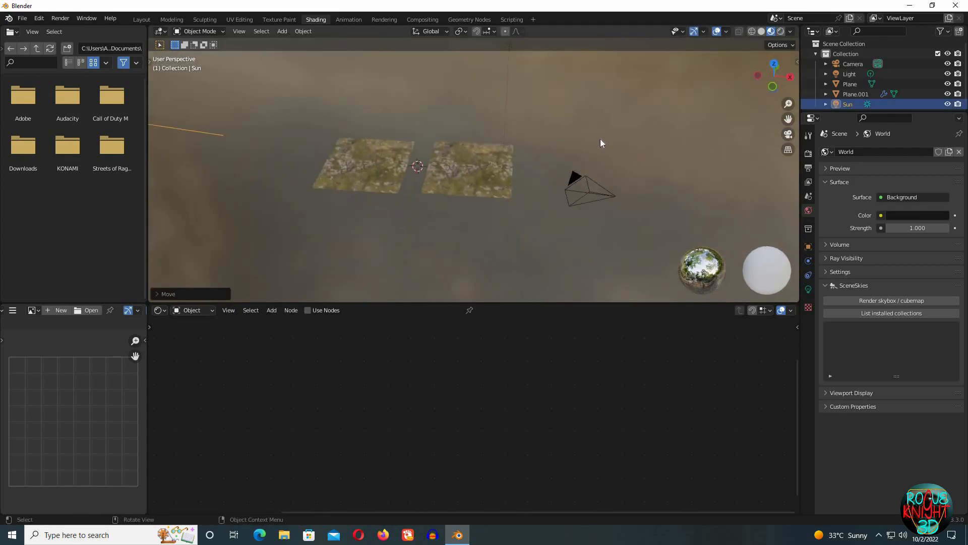
{"action": "left_click", "coordinate": [781, 32]}
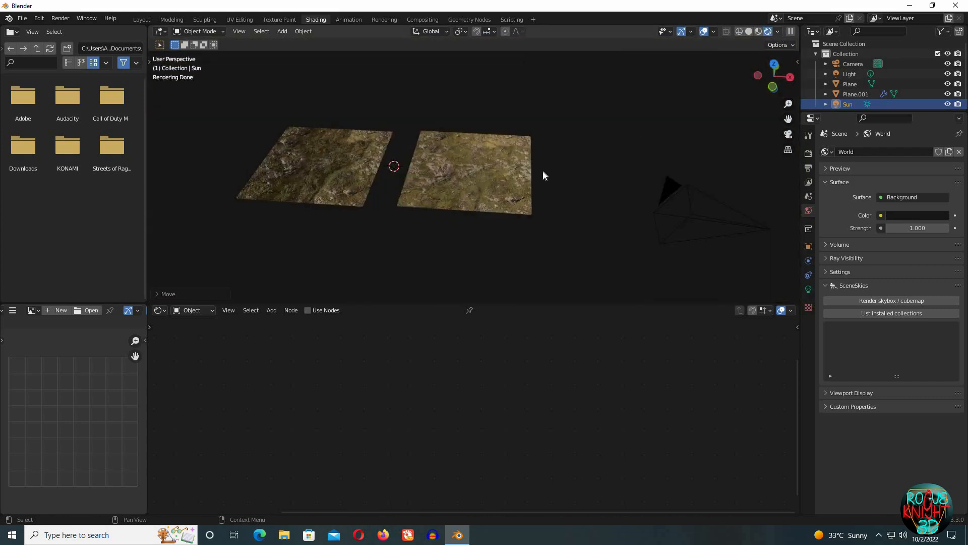
{"action": "middle_click_drag", "start_coordinate": [576, 143], "coordinate": [482, 173]}
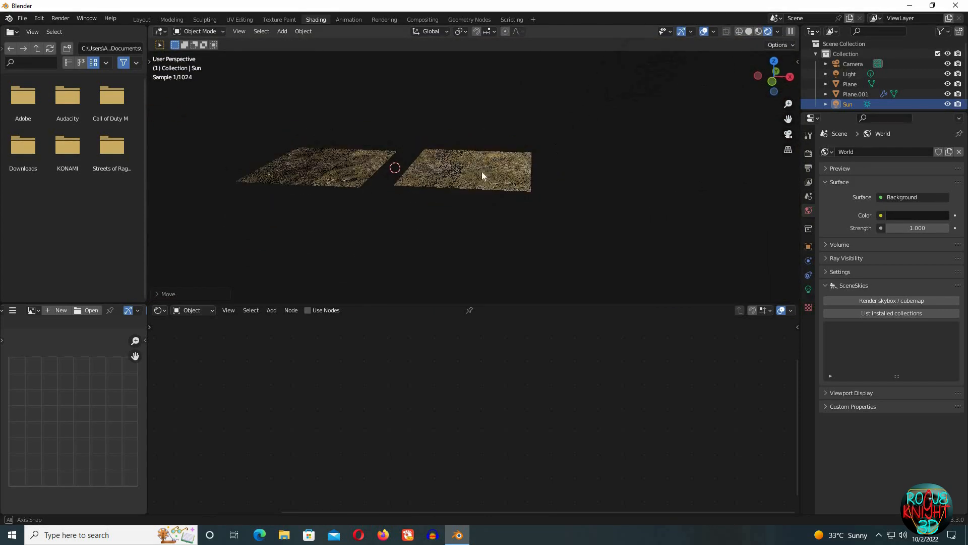
{"action": "left_click", "coordinate": [359, 164]}
{"action": "left_click", "coordinate": [447, 173]}
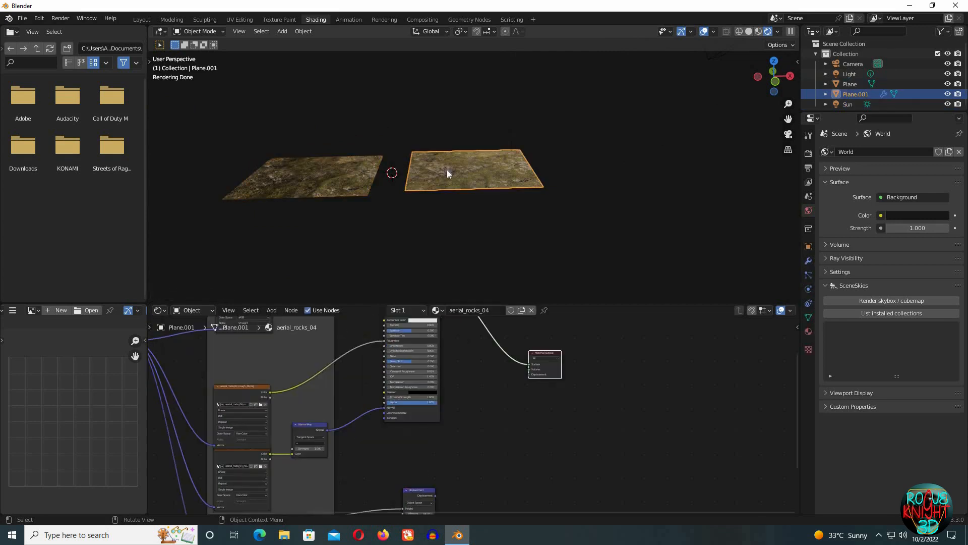
{"action": "left_click", "coordinate": [358, 164]}
{"action": "left_click", "coordinate": [808, 331]}
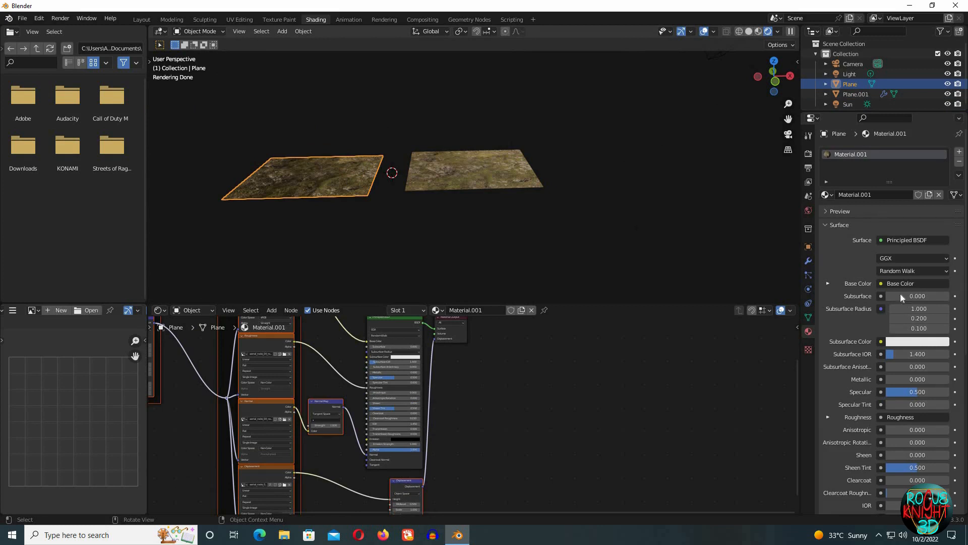
{"action": "scroll", "coordinate": [900, 298], "scroll_direction": "down", "scroll_amount": 10}
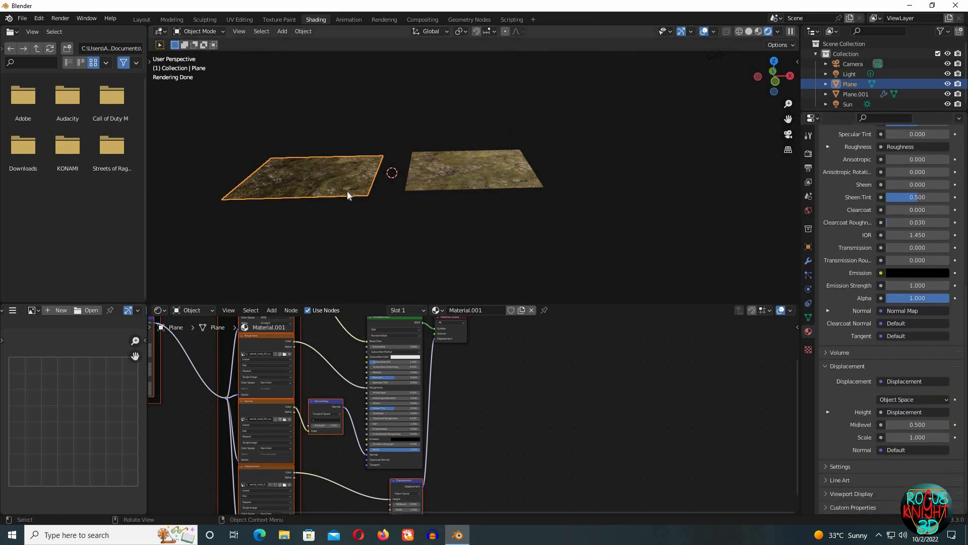
Step: Subdivide the original plane's mesh with 40 cuts and return to Object Mode
{"action": "key", "text": "Tab"}
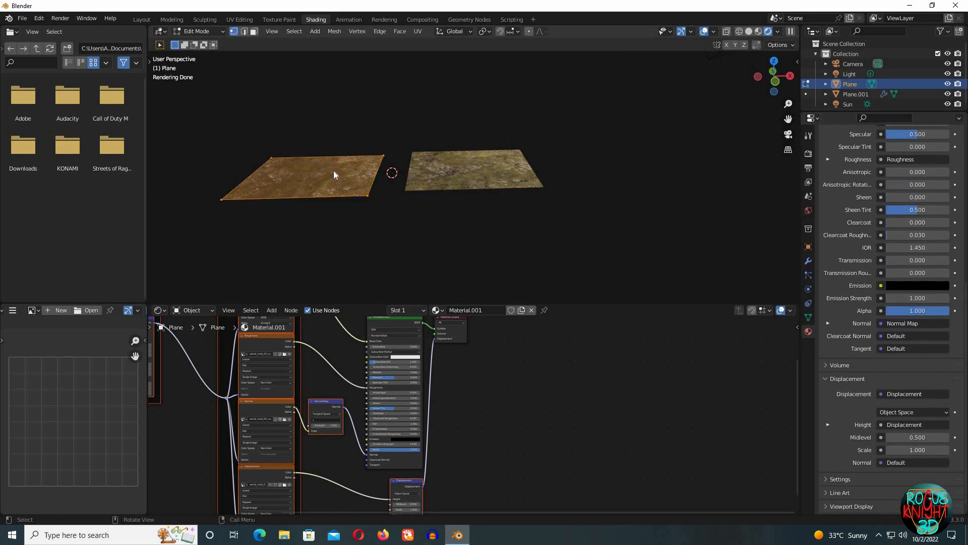
{"action": "right_click", "coordinate": [298, 183]}
{"action": "left_click", "coordinate": [278, 185]}
{"action": "left_click", "coordinate": [251, 225]}
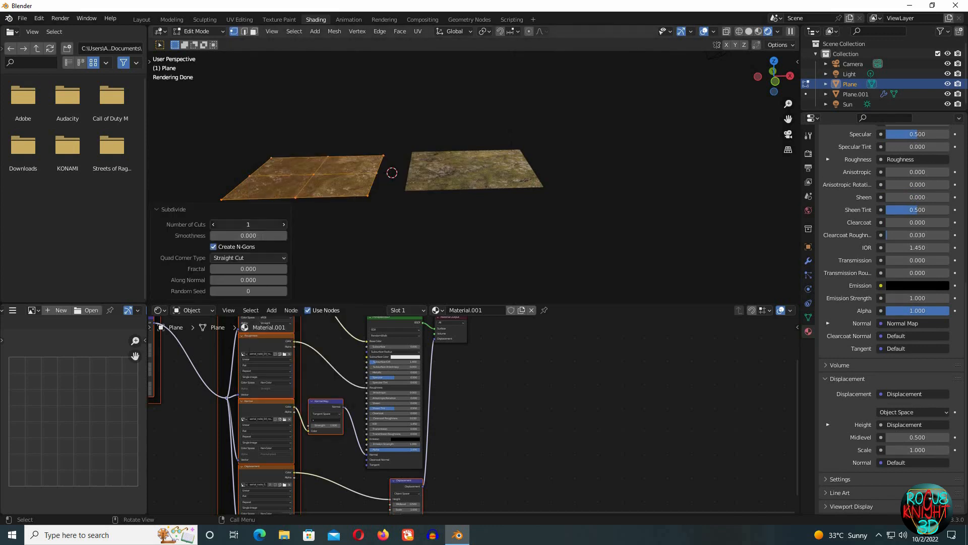
{"action": "type", "text": "40"}
{"action": "key", "text": "Return"}
{"action": "key", "text": "Tab"}
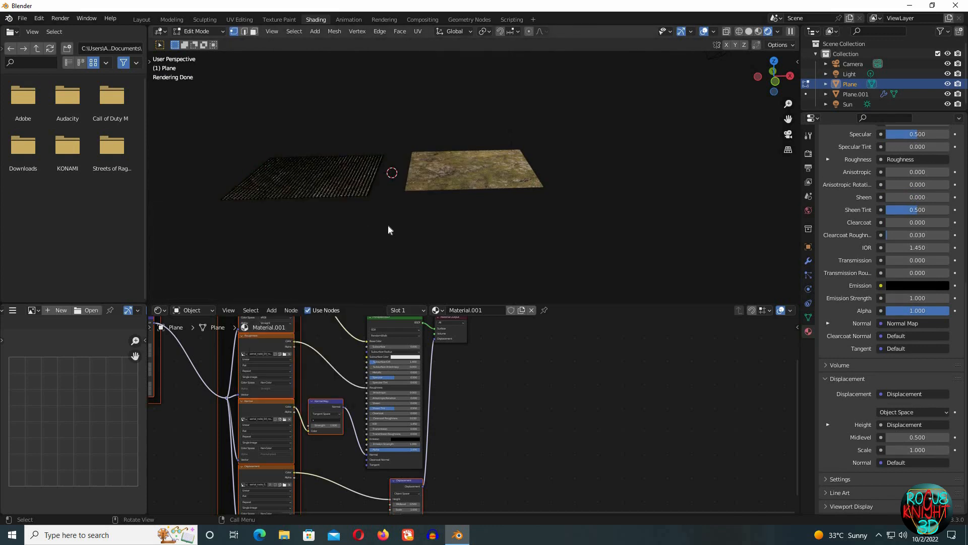
Step: Subdivide the duplicate plane's mesh with 40 cuts and return to Object Mode
{"action": "middle_click_drag", "start_coordinate": [357, 243], "coordinate": [442, 181]}
{"action": "left_click", "coordinate": [442, 181]}
{"action": "key", "text": "Tab"}
{"action": "right_click", "coordinate": [438, 180]}
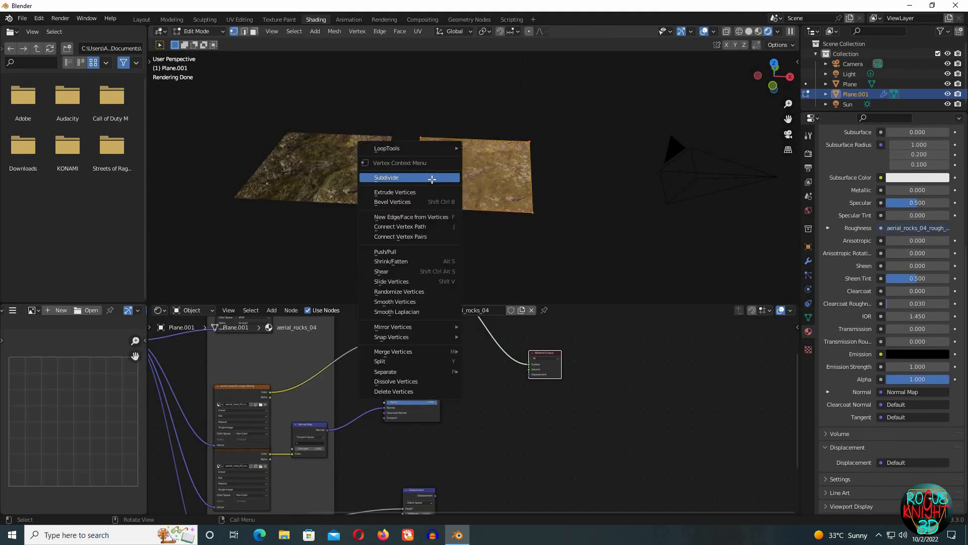
{"action": "left_click", "coordinate": [434, 169]}
{"action": "left_click", "coordinate": [248, 224]}
{"action": "type", "text": "40"}
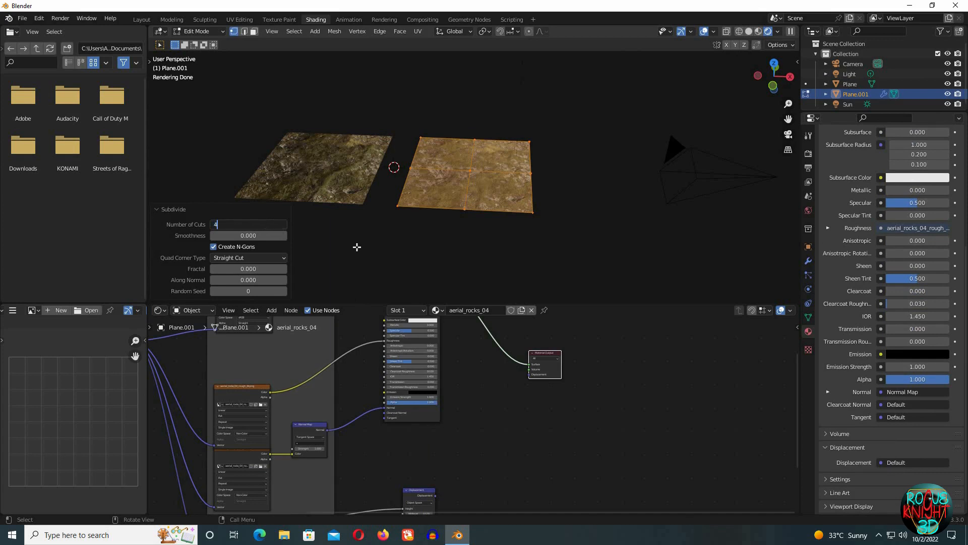
{"action": "key", "text": "Return"}
{"action": "key", "text": "Tab"}
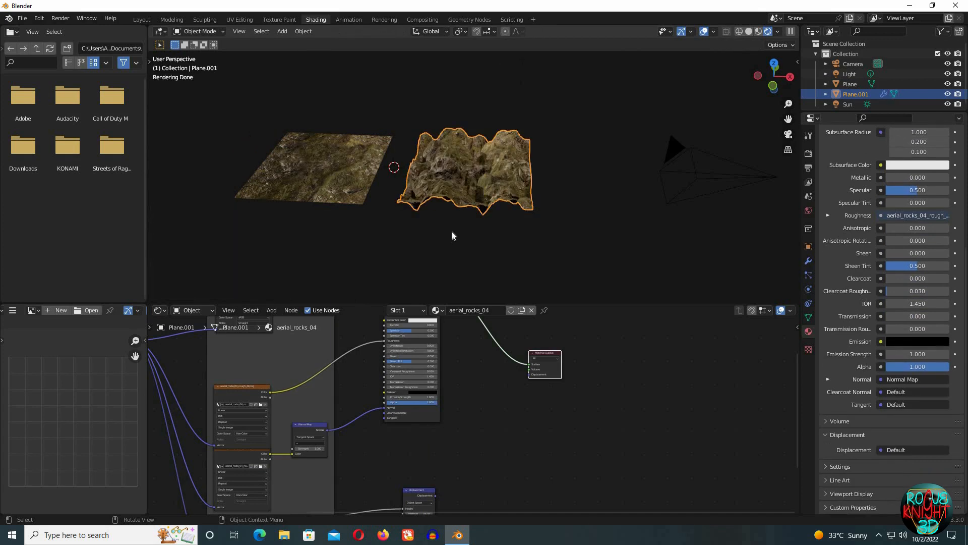
Step: Inspect the two planes in the rendered view and expand the surface settings of the original plane's material
{"action": "left_click", "coordinate": [452, 227]}
{"action": "scroll", "coordinate": [467, 181], "scroll_direction": "up", "scroll_amount": 3}
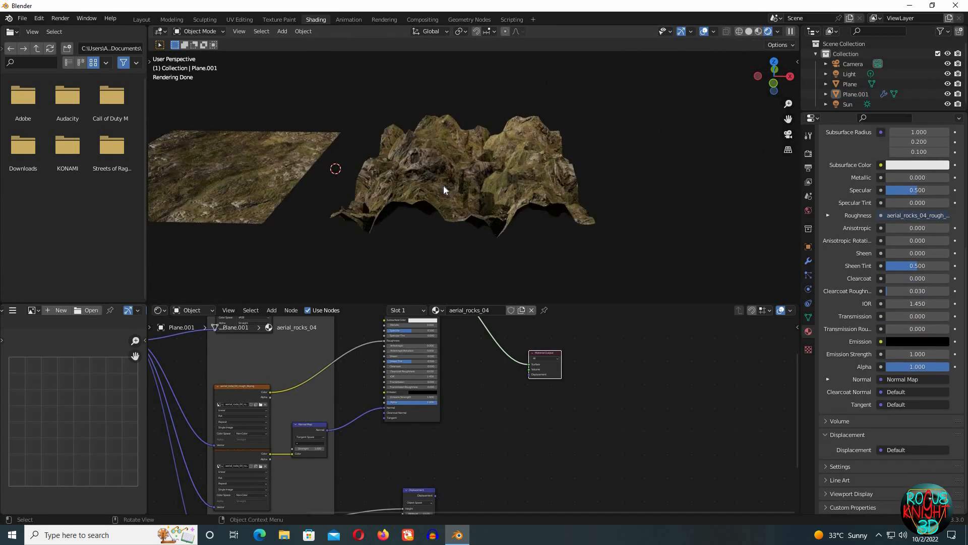
{"action": "middle_click_drag", "start_coordinate": [443, 186], "coordinate": [392, 269]}
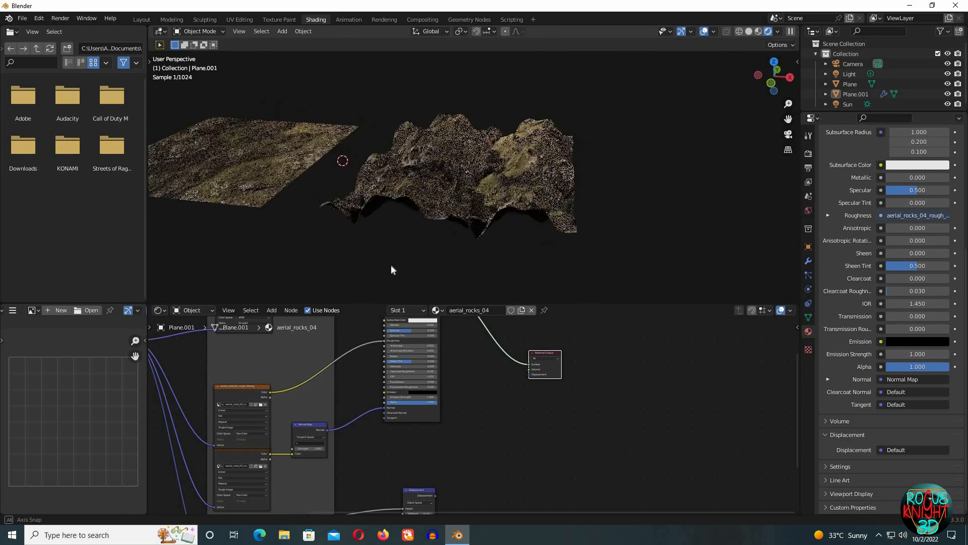
{"action": "left_click", "coordinate": [272, 180]}
{"action": "scroll", "coordinate": [851, 252], "scroll_direction": "down", "scroll_amount": 5}
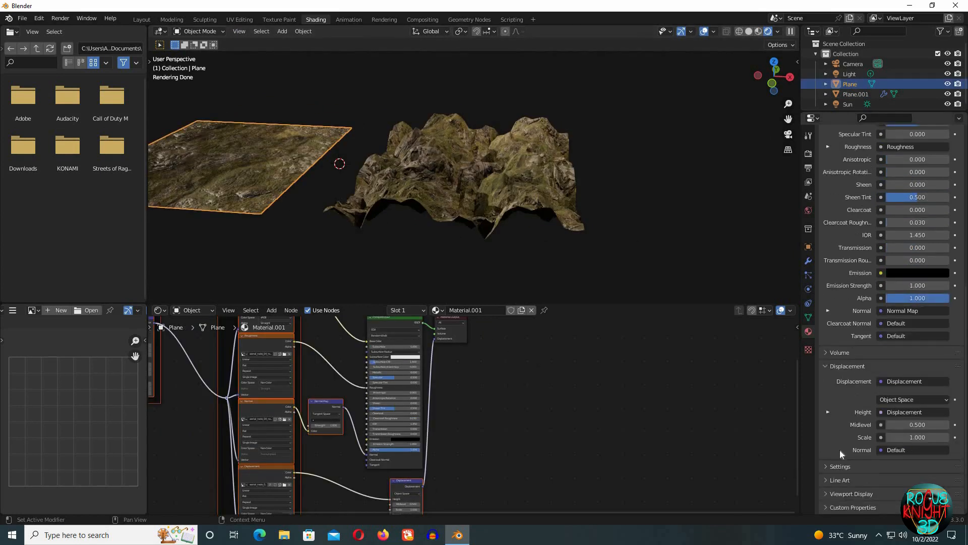
{"action": "scroll", "coordinate": [883, 386], "scroll_direction": "down", "scroll_amount": 6}
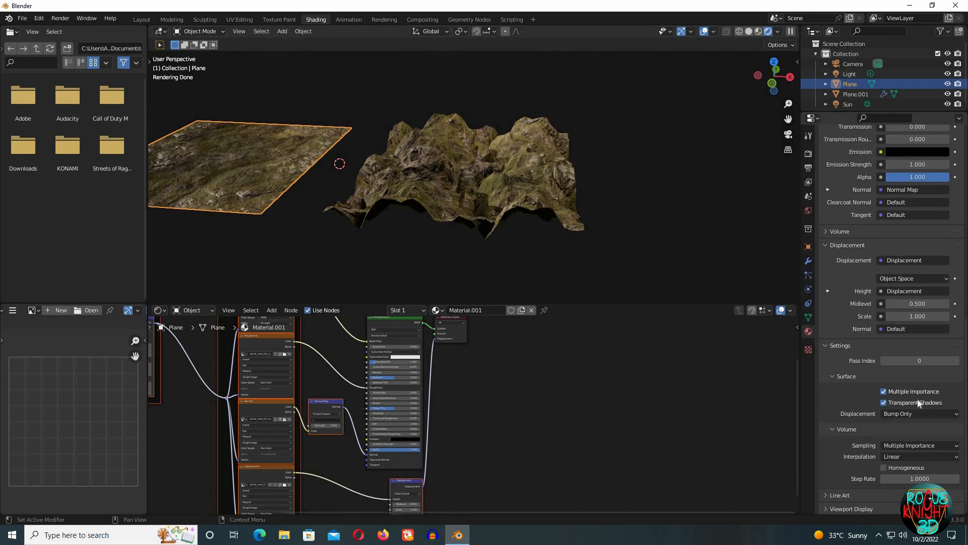
{"action": "scroll", "coordinate": [907, 401], "scroll_direction": "down", "scroll_amount": 1}
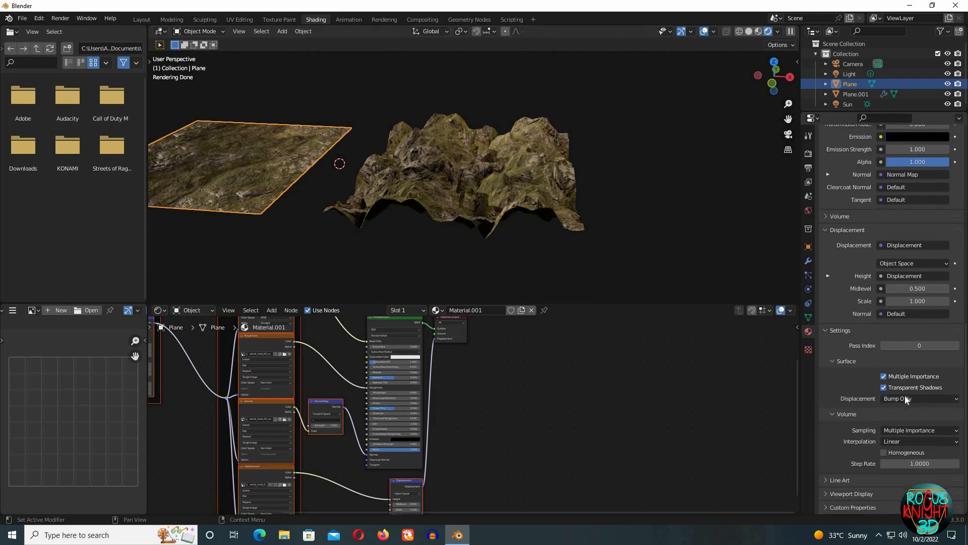
Step: Check the displacement method options of the duplicate plane's aerial_rocks_04 material
{"action": "left_click", "coordinate": [533, 169]}
{"action": "left_click", "coordinate": [910, 398]}
{"action": "left_click", "coordinate": [891, 411]}
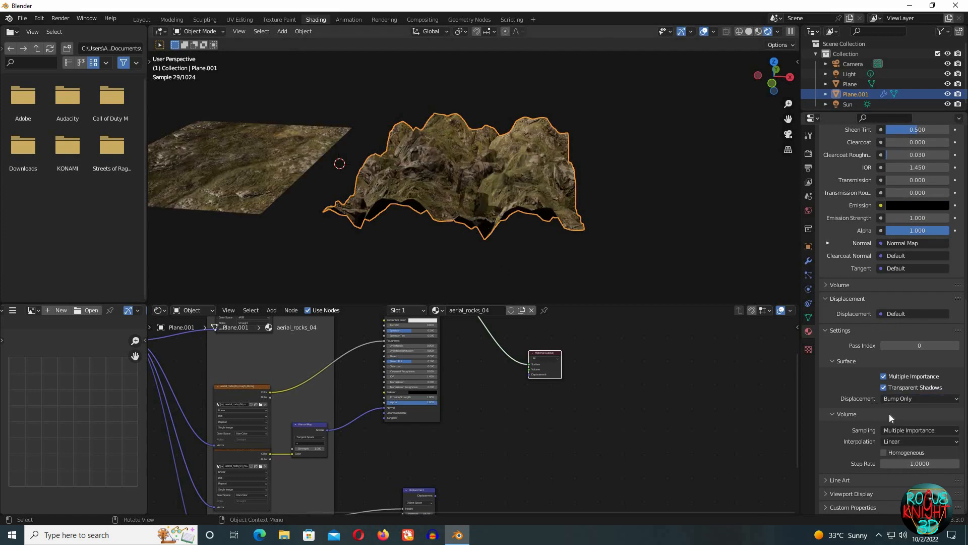
Step: Set the displacement method of the original plane's Material.001 to Displacement and Bump and view the result
{"action": "middle_click_drag", "start_coordinate": [578, 221], "coordinate": [217, 135]}
{"action": "left_click", "coordinate": [216, 135]}
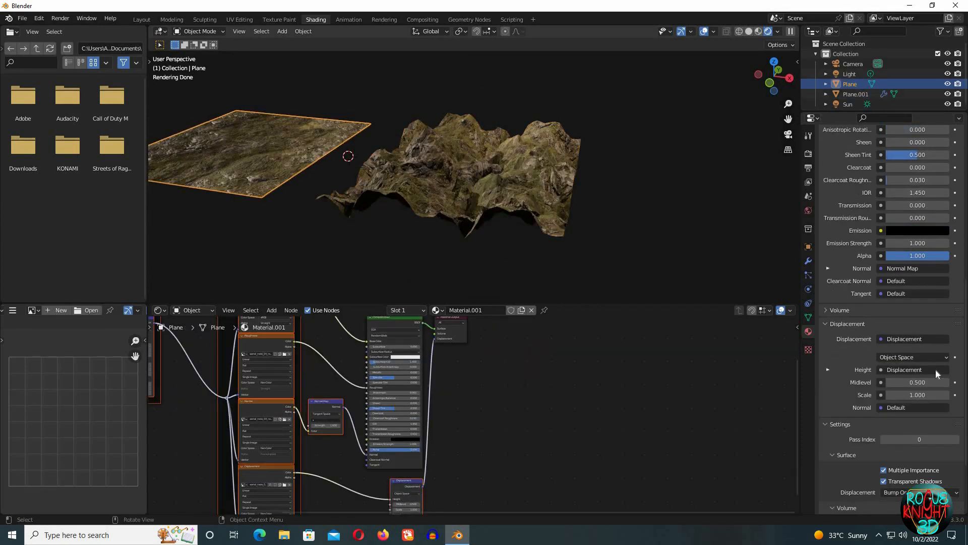
{"action": "left_click", "coordinate": [906, 495]}
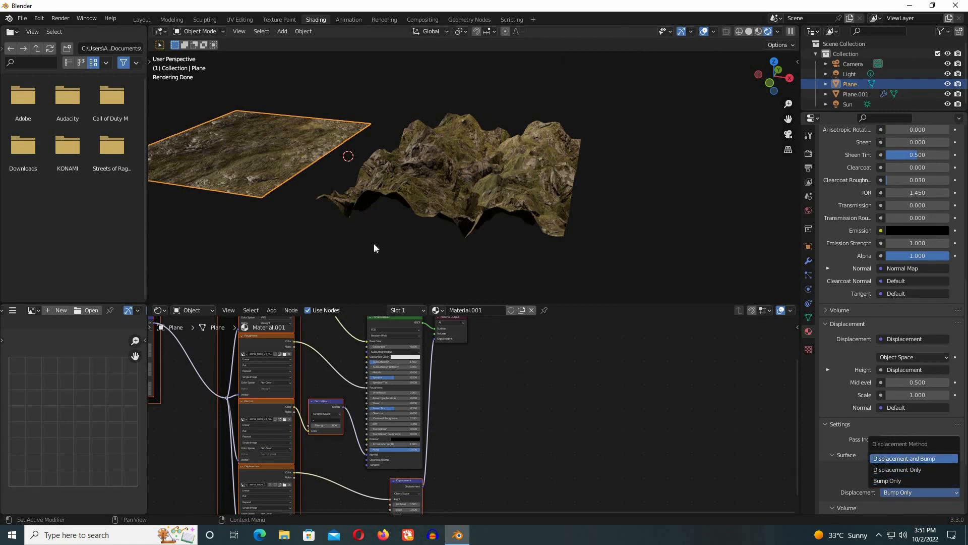
{"action": "key", "text": "Return"}
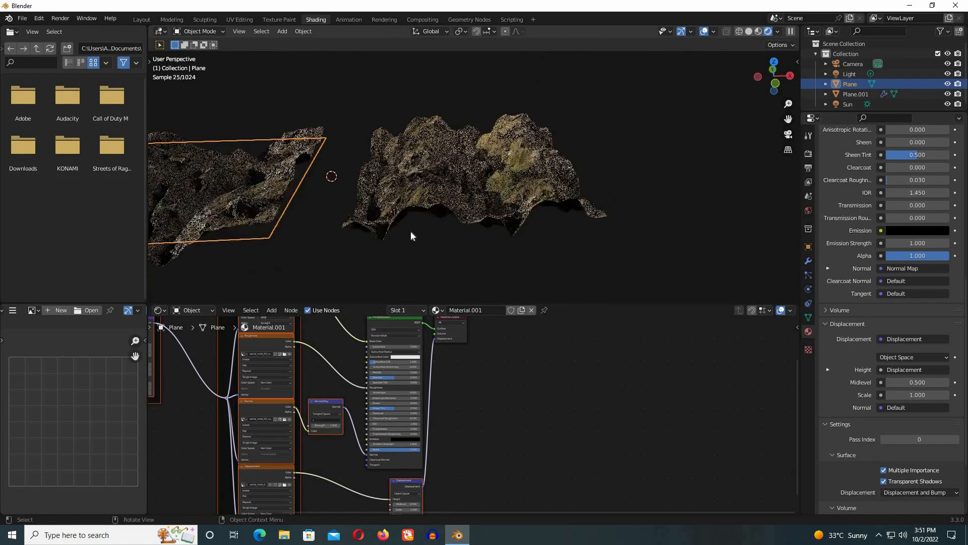
{"action": "middle_click_drag", "start_coordinate": [410, 235], "coordinate": [398, 252]}
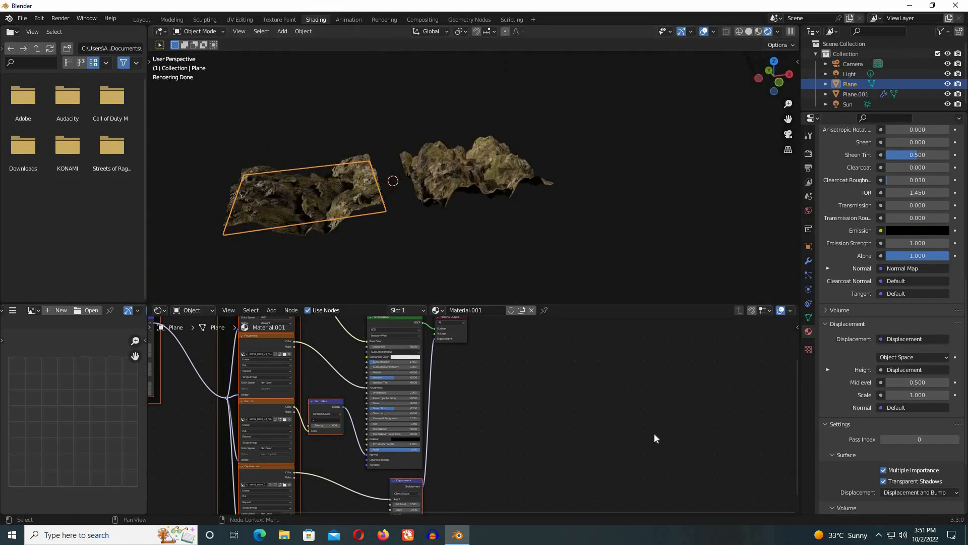
Step: Review the duplicate plane's material displacement method and its Displace modifier settings
{"action": "left_click", "coordinate": [501, 169]}
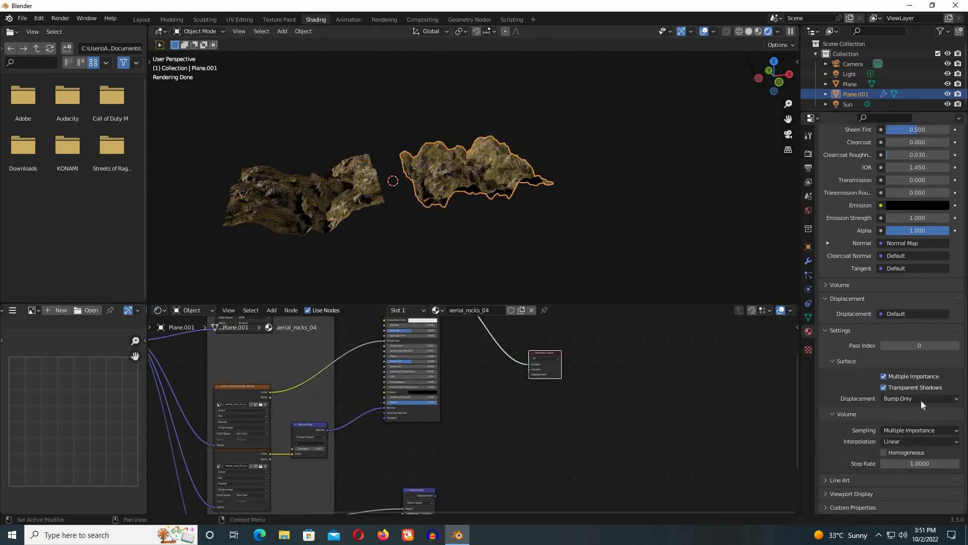
{"action": "left_click", "coordinate": [921, 398]}
{"action": "left_click", "coordinate": [808, 261]}
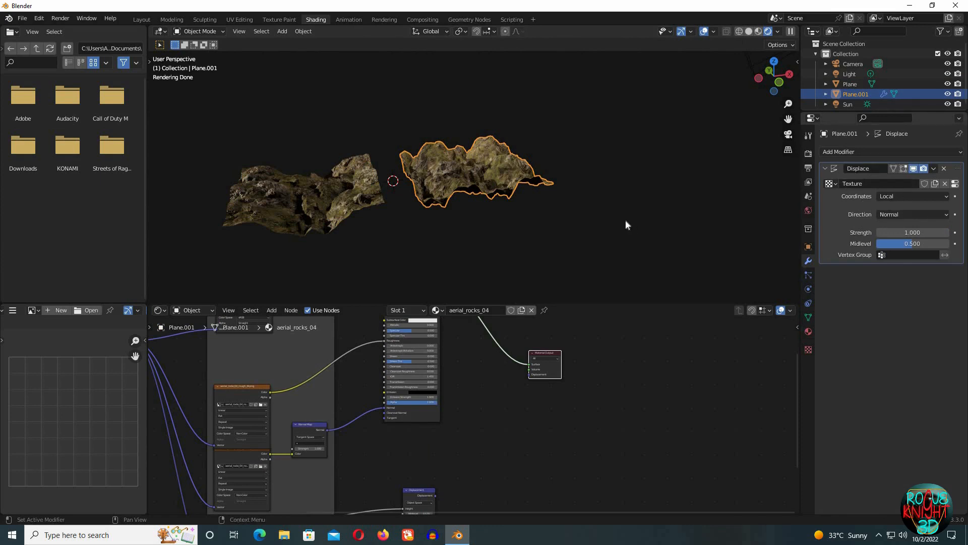
{"action": "middle_click_drag", "start_coordinate": [579, 232], "coordinate": [674, 218]}
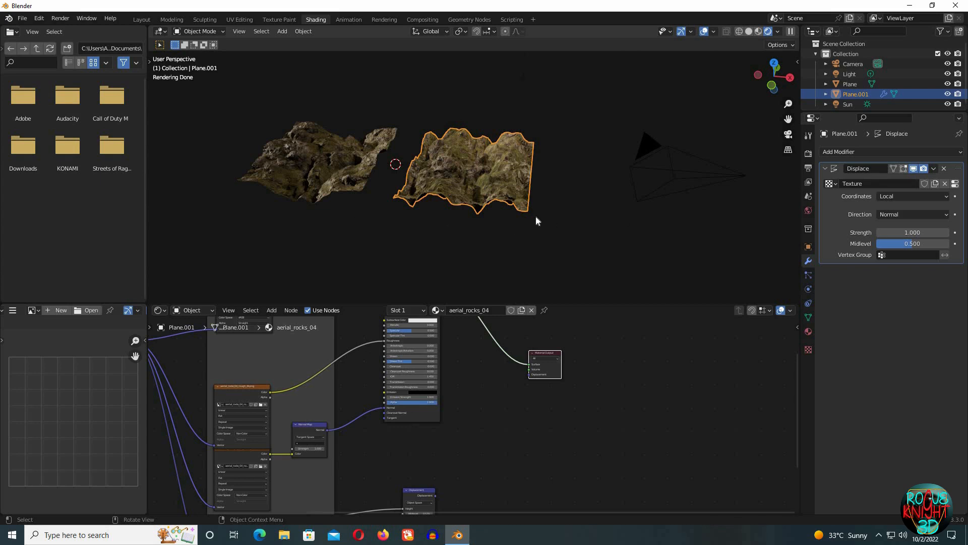
Step: Compare the underlying meshes of the original and duplicate planes by viewing each one in Edit Mode
{"action": "left_click", "coordinate": [337, 166]}
{"action": "key", "text": "Tab"}
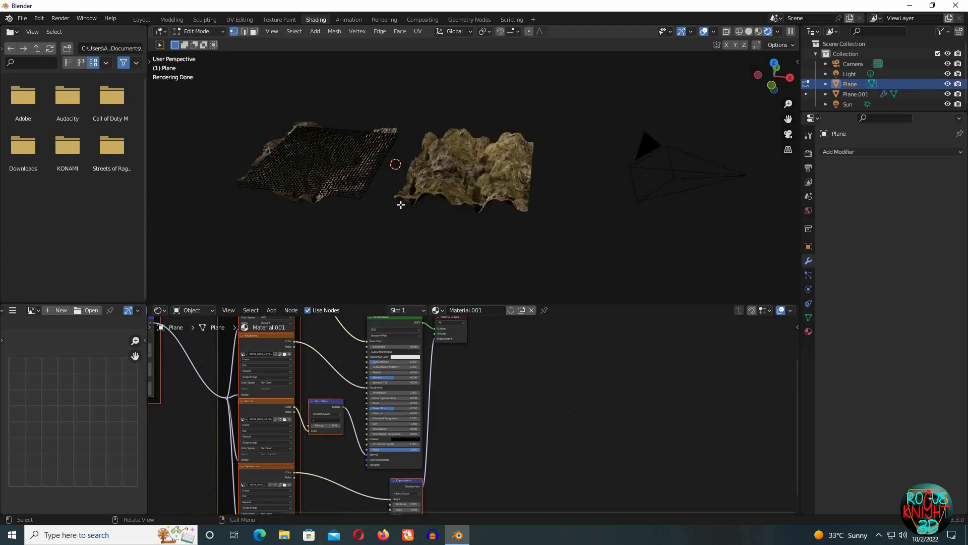
{"action": "middle_click_drag", "start_coordinate": [401, 205], "coordinate": [343, 176]}
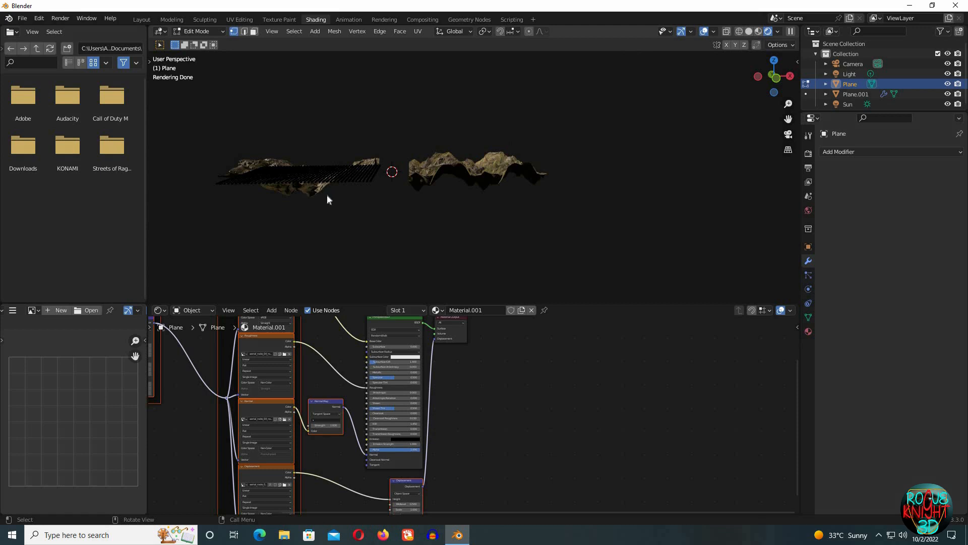
{"action": "key", "text": "Tab"}
{"action": "left_click", "coordinate": [529, 199]}
{"action": "middle_click_drag", "start_coordinate": [541, 232], "coordinate": [538, 251]}
{"action": "key", "text": "Tab"}
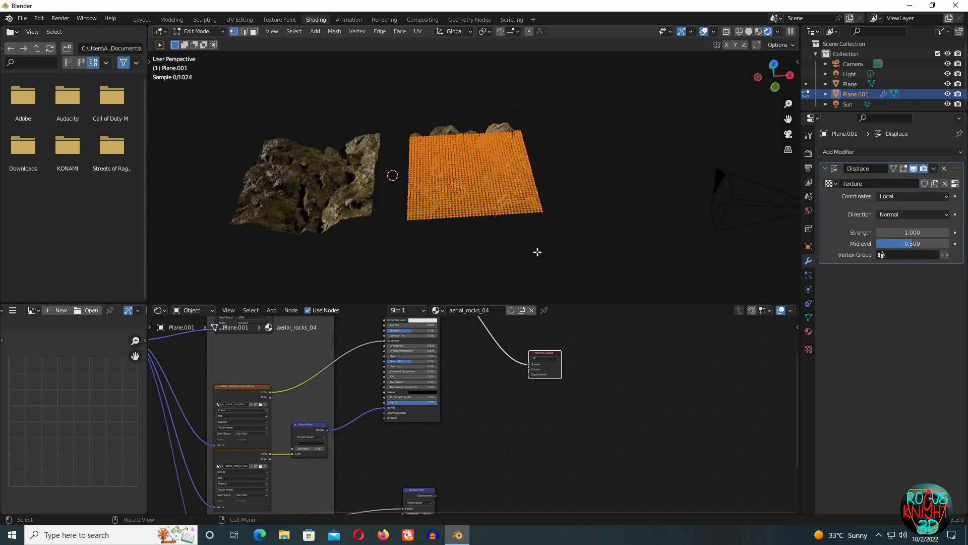
Step: Compare the duplicate plane's Edit Mode mesh with its displaced shape from a low side view
{"action": "middle_click_drag", "start_coordinate": [454, 210], "coordinate": [444, 183]}
{"action": "key", "text": "Tab"}
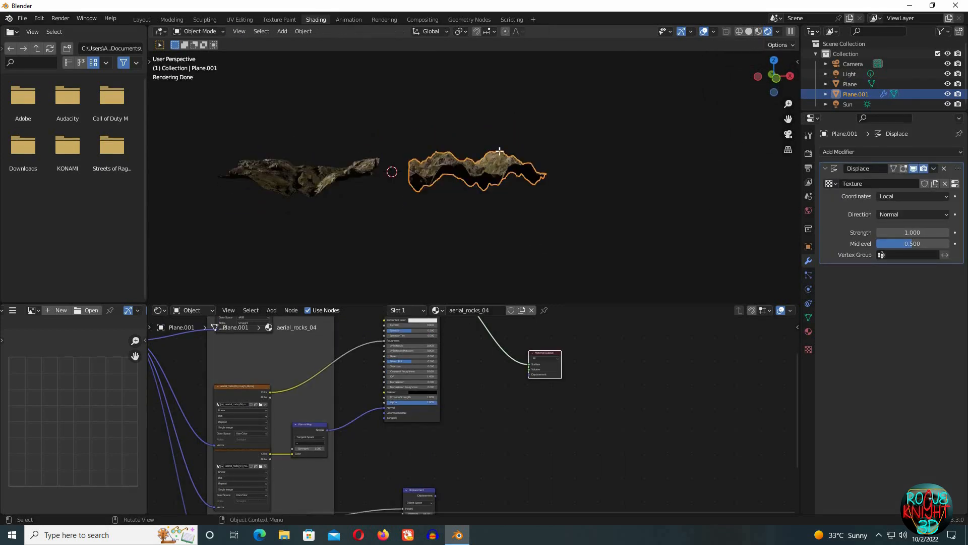
{"action": "key", "text": "Tab"}
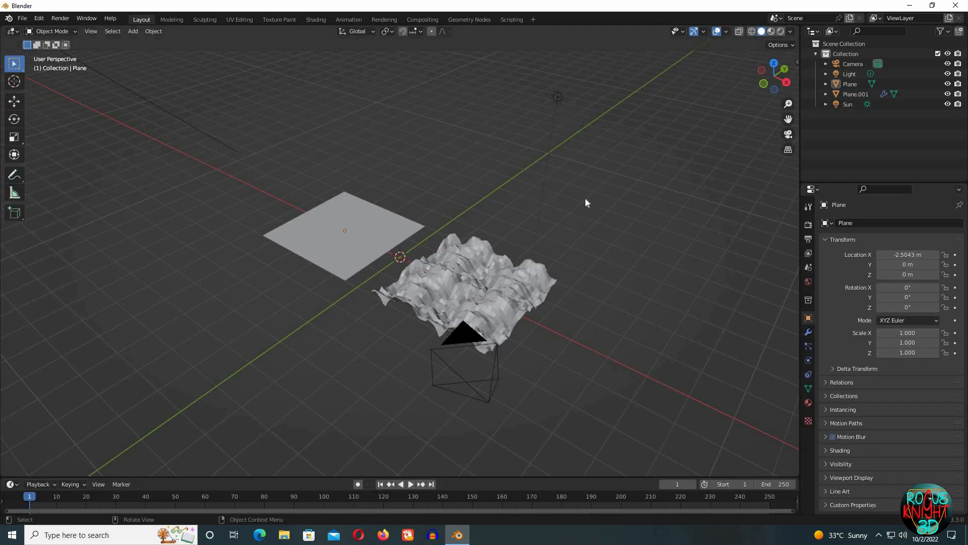
Step: Shade the displaced duplicate plane smooth in the Layout workspace and show the viewport in rendered shading
{"action": "middle_click_drag", "start_coordinate": [585, 203], "coordinate": [578, 293]}
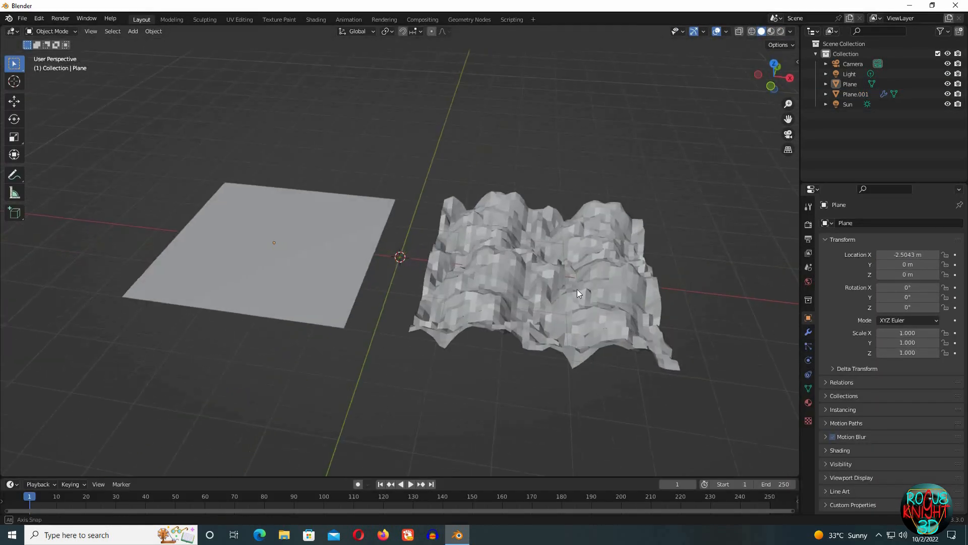
{"action": "scroll", "coordinate": [501, 261], "scroll_direction": "down", "scroll_amount": 2}
{"action": "left_click", "coordinate": [500, 261]}
{"action": "right_click", "coordinate": [500, 261]}
{"action": "left_click", "coordinate": [450, 264]}
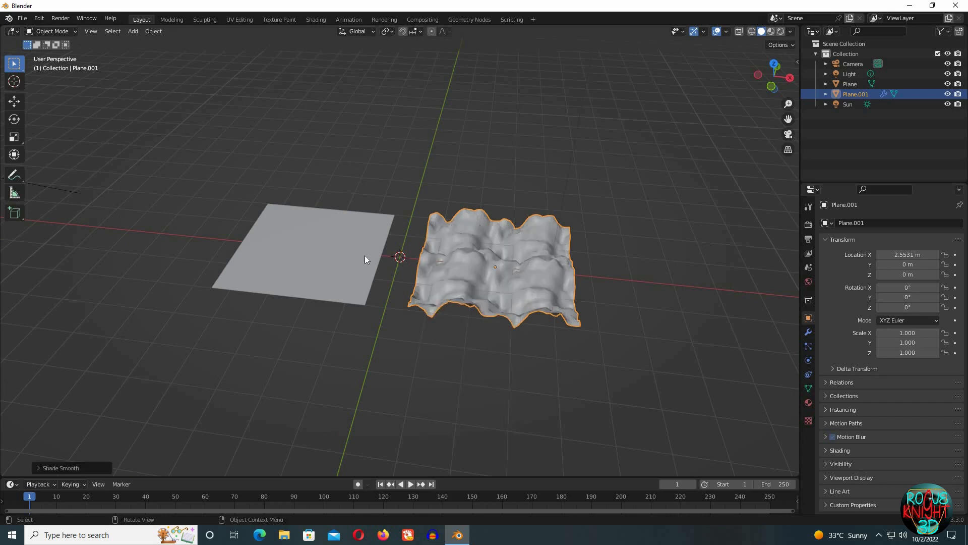
{"action": "left_click", "coordinate": [365, 256]}
{"action": "middle_click_drag", "start_coordinate": [629, 246], "coordinate": [573, 309]}
{"action": "key", "text": "ctrl+z"}
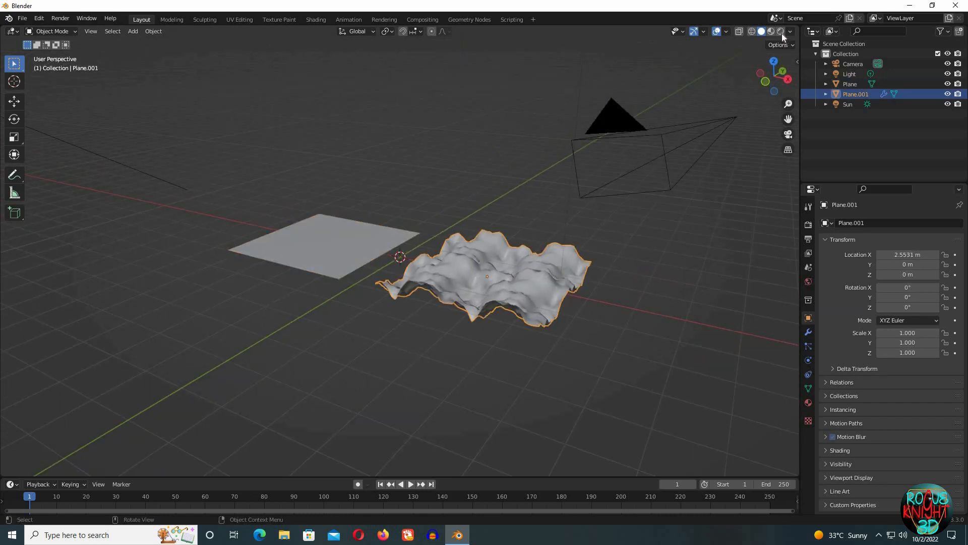
{"action": "left_click", "coordinate": [780, 31]}
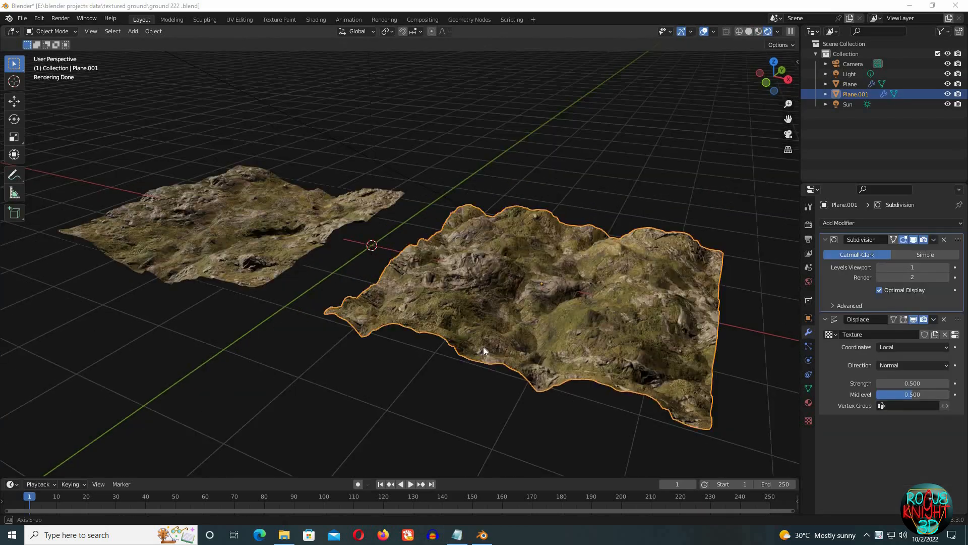
Step: Set the texture coordinates of the duplicate ground plane's Displace modifier to UV
{"action": "middle_click_drag", "start_coordinate": [483, 346], "coordinate": [329, 263]}
{"action": "left_click", "coordinate": [285, 250]}
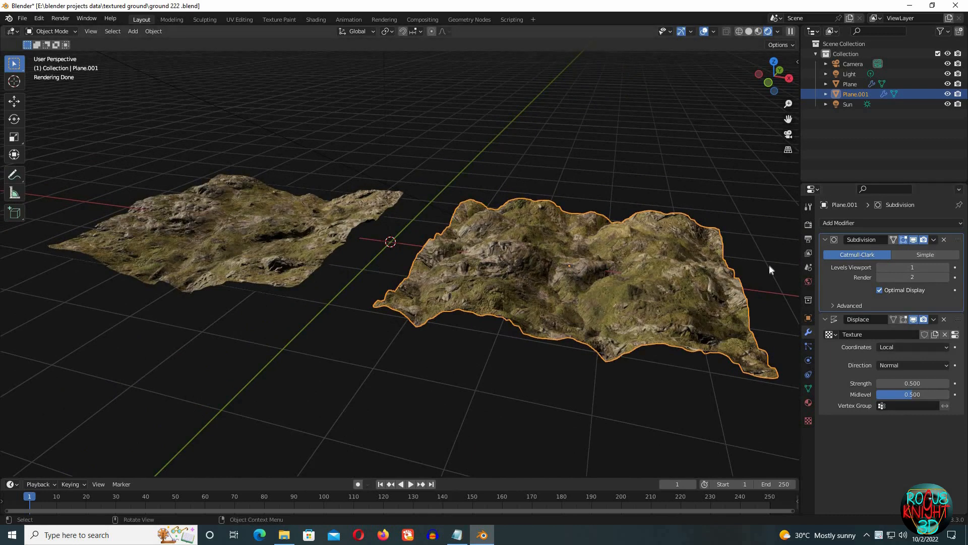
{"action": "key", "text": "ctrl+z"}
{"action": "left_click", "coordinate": [906, 347]}
{"action": "left_click", "coordinate": [890, 391]}
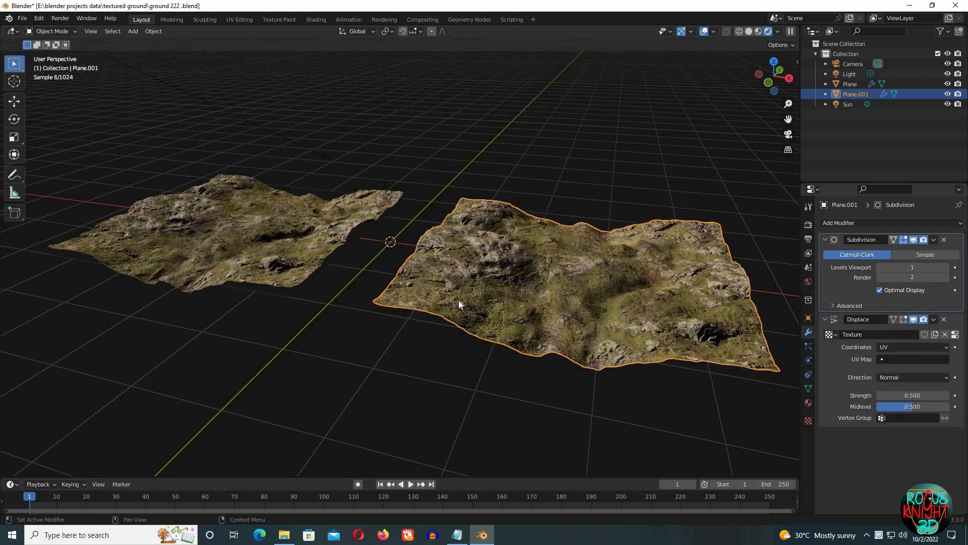
{"action": "middle_click_drag", "start_coordinate": [486, 300], "coordinate": [550, 300]}
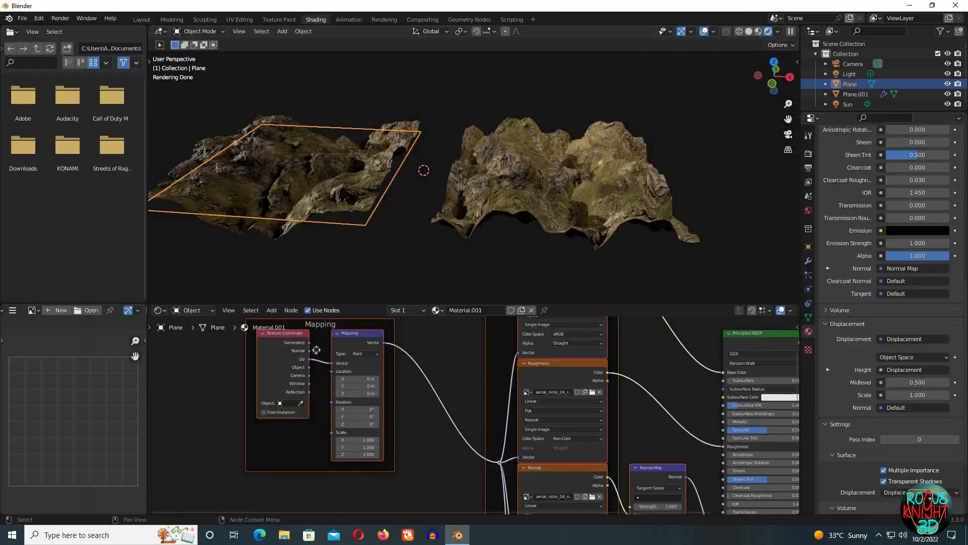
Step: Review the Texture Coordinate and Mapping nodes of the original plane's Material.001
{"action": "left_click_drag", "start_coordinate": [293, 345], "coordinate": [313, 370]}
{"action": "key", "text": "alt+a"}
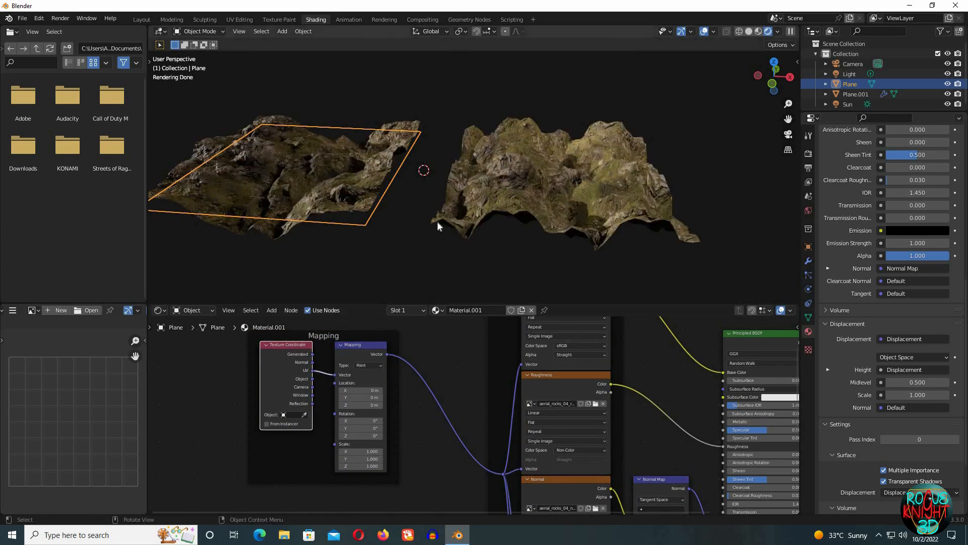
{"action": "scroll", "coordinate": [429, 228], "scroll_direction": "down", "scroll_amount": 3}
{"action": "middle_click_drag", "start_coordinate": [428, 228], "coordinate": [438, 223]}
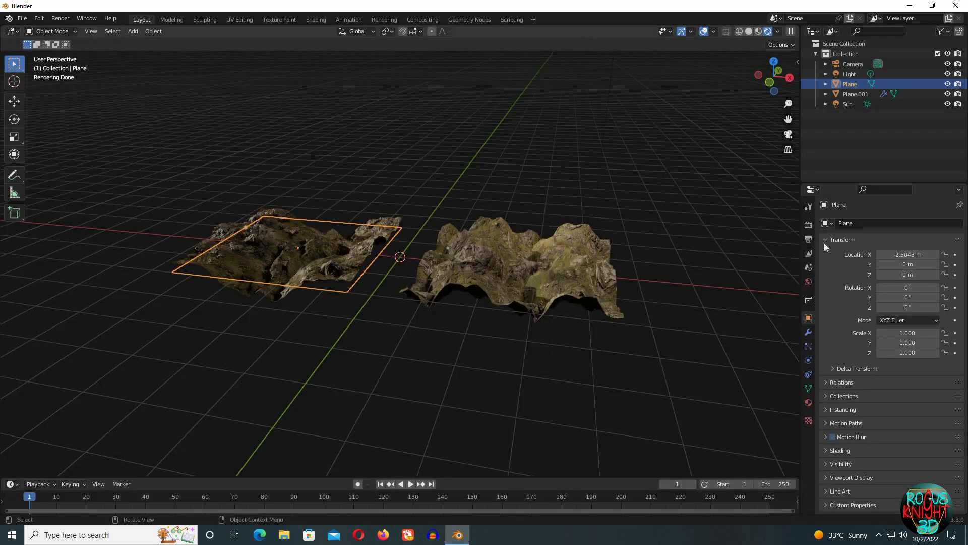
Step: Switch the scene's render engine to Eevee
{"action": "left_click", "coordinate": [808, 237]}
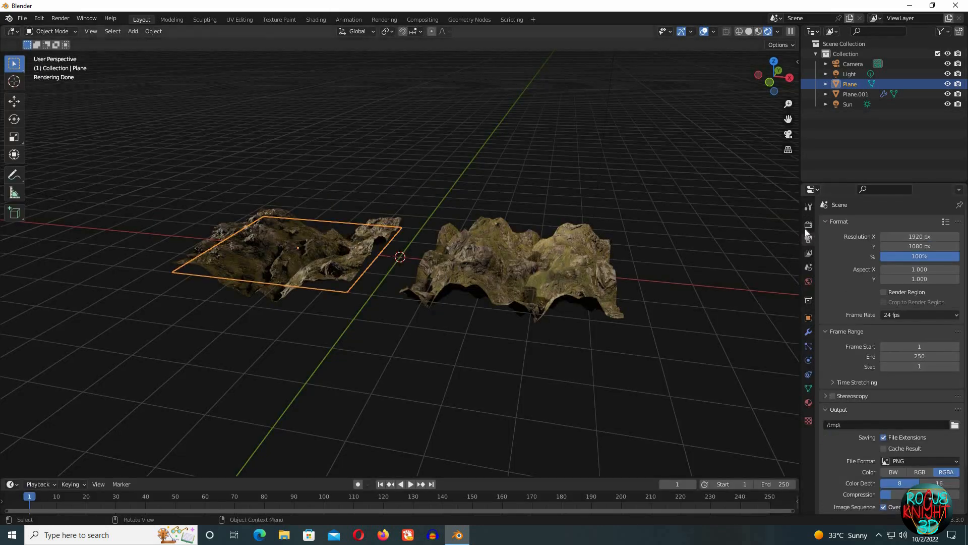
{"action": "left_click", "coordinate": [808, 225]}
{"action": "left_click", "coordinate": [898, 223]}
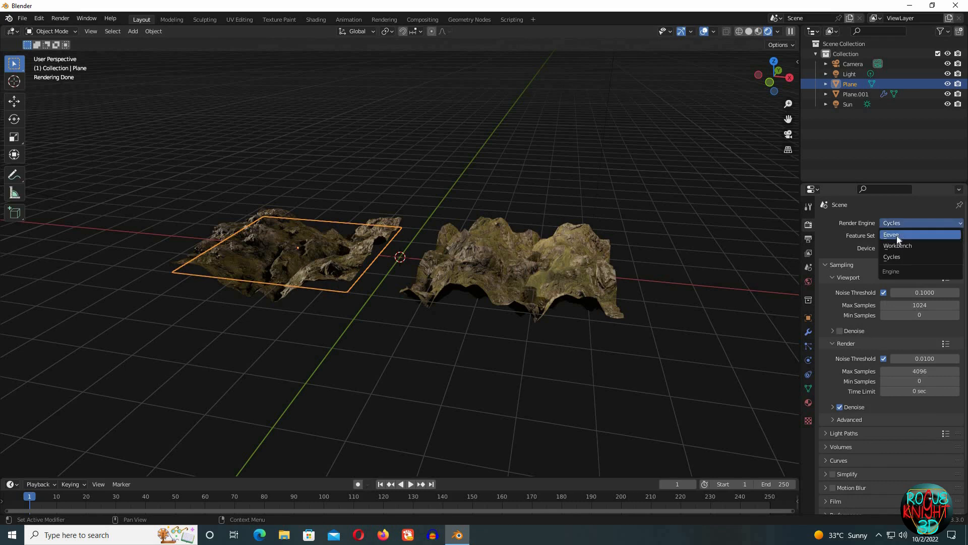
{"action": "left_click", "coordinate": [896, 235]}
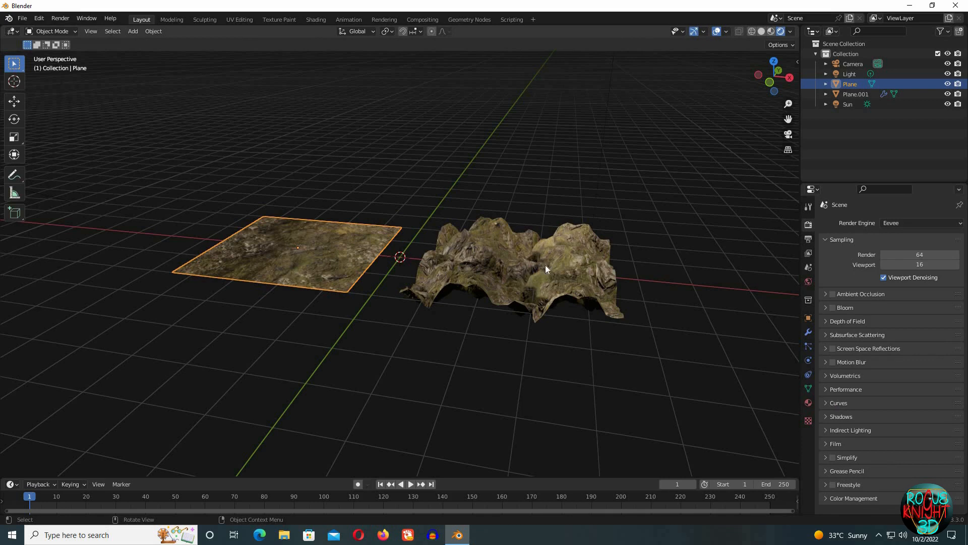
Step: Compare the modifier stacks of the original plane and the displaced duplicate plane under Eevee
{"action": "middle_click_drag", "start_coordinate": [789, 344], "coordinate": [801, 339]}
{"action": "left_click", "coordinate": [808, 331]}
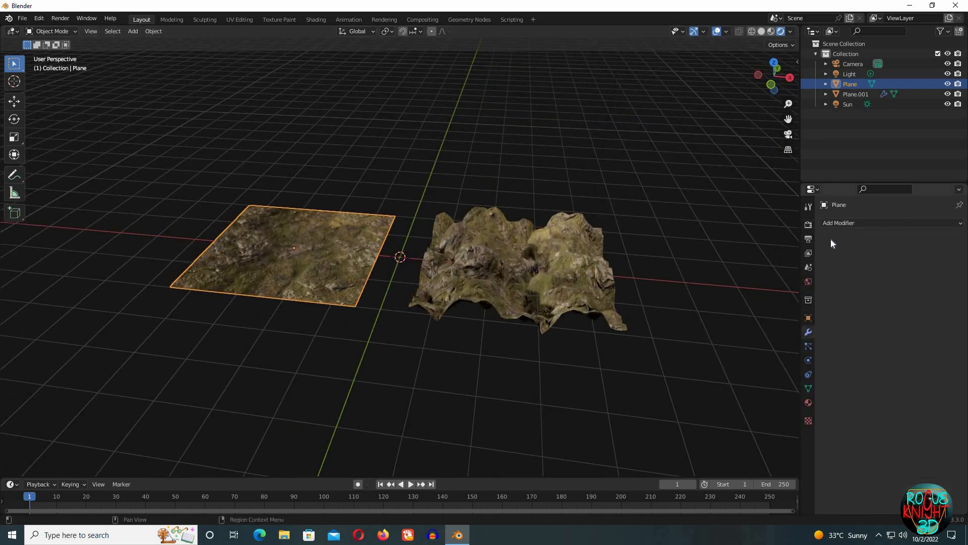
{"action": "left_click", "coordinate": [618, 276]}
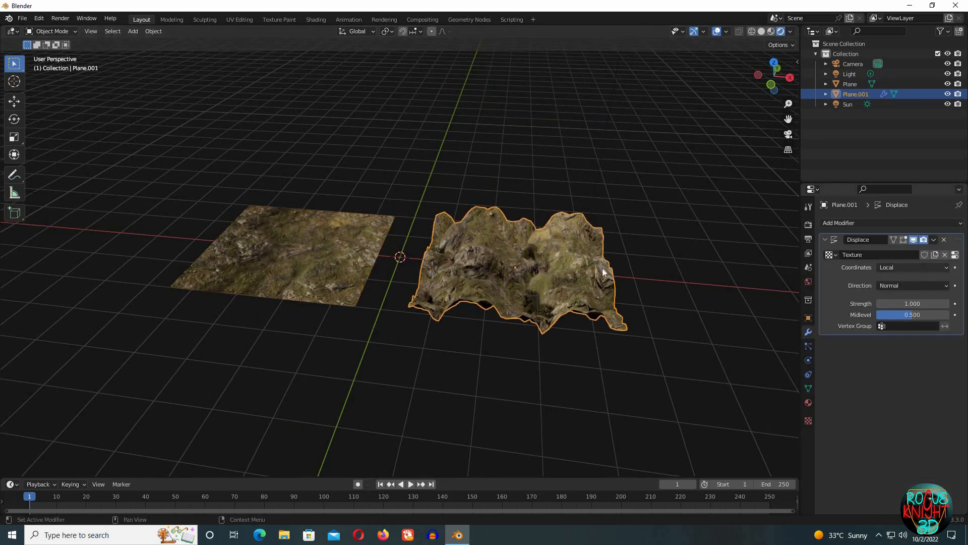
{"action": "middle_click_drag", "start_coordinate": [649, 247], "coordinate": [304, 262]}
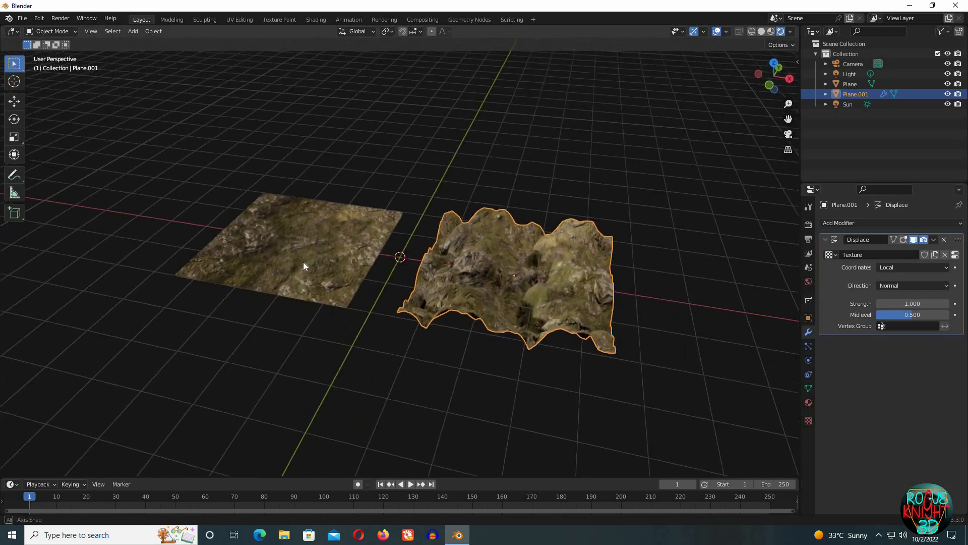
{"action": "left_click", "coordinate": [303, 262]}
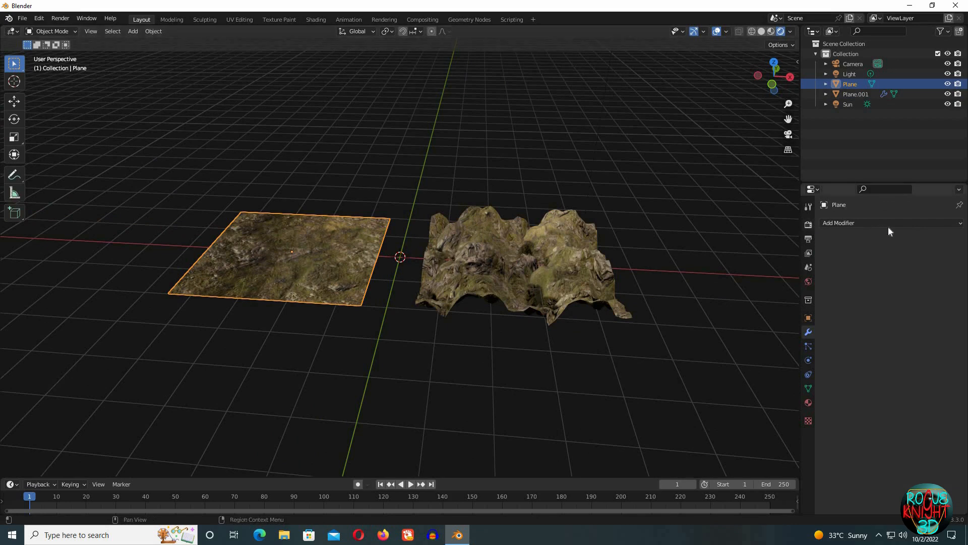
Step: Add a particle system of type Hair to the original plane
{"action": "left_click", "coordinate": [808, 224]}
{"action": "left_click", "coordinate": [808, 346]}
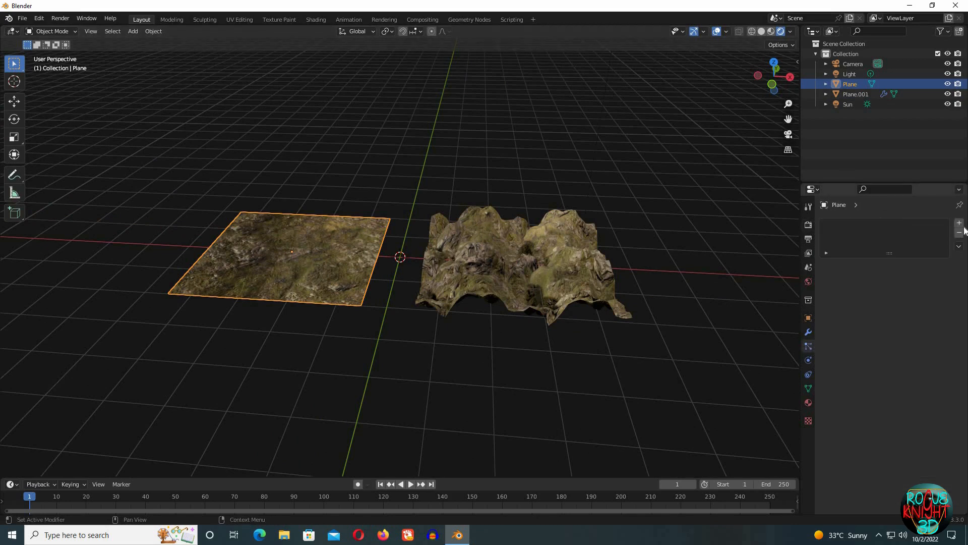
{"action": "left_click", "coordinate": [959, 222]}
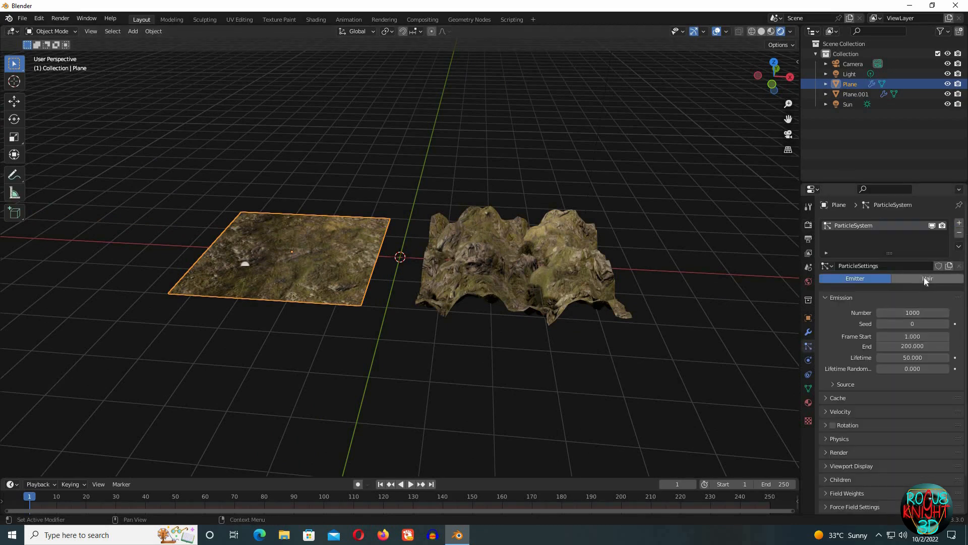
{"action": "left_click", "coordinate": [927, 279]}
Step: Set the original plane's hair number to 500 and its hair length to 1.56 m
{"action": "left_click", "coordinate": [932, 322]}
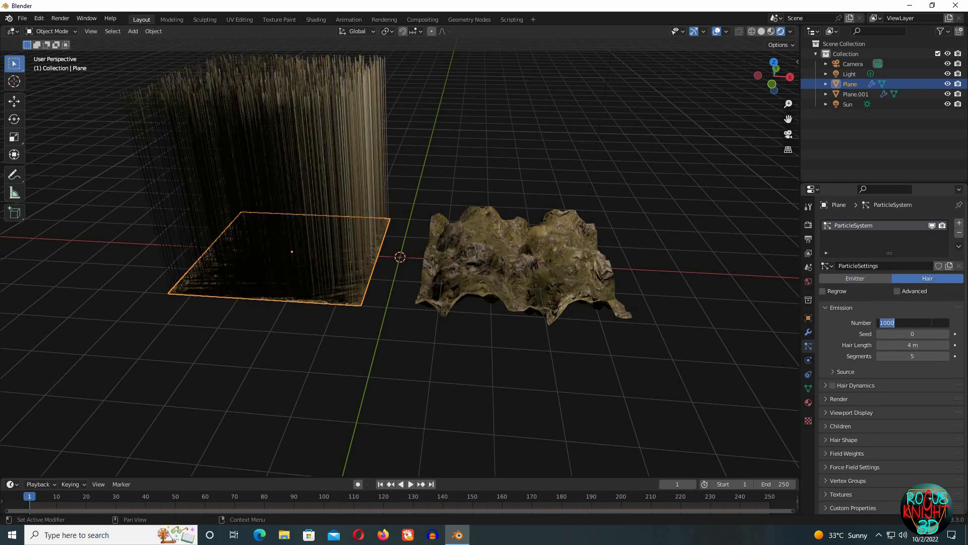
{"action": "type", "text": "50"}
{"action": "key", "text": "BackSpace"}
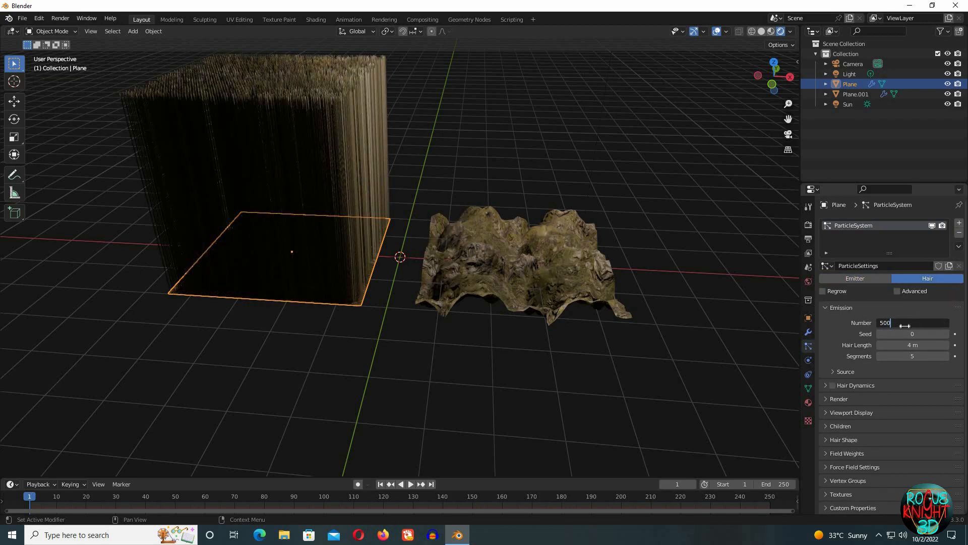
{"action": "key", "text": "Return"}
{"action": "left_click_drag", "start_coordinate": [908, 345], "coordinate": [584, 256]}
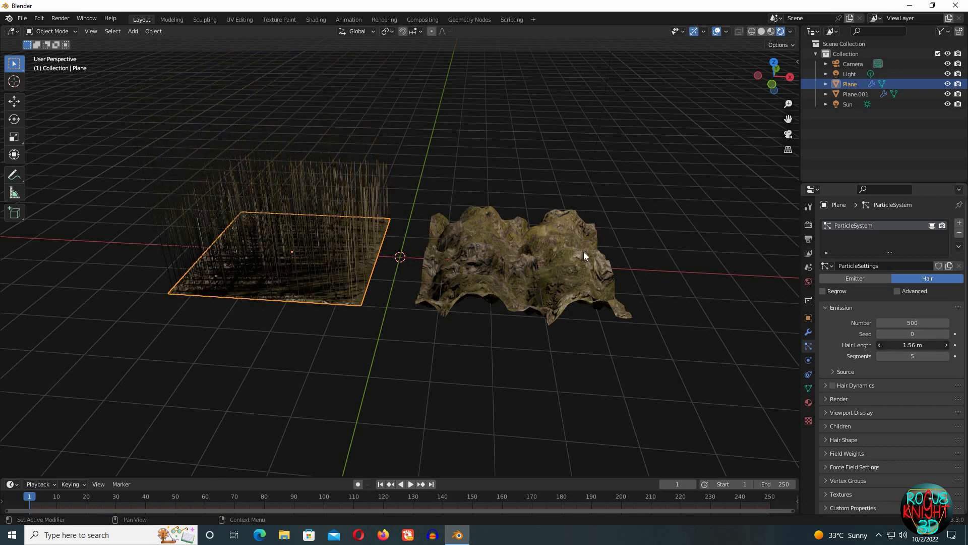
Step: Add a particle system to the duplicate plane and assign it the original plane's ParticleSettings
{"action": "left_click", "coordinate": [584, 256]}
{"action": "left_click", "coordinate": [957, 223]}
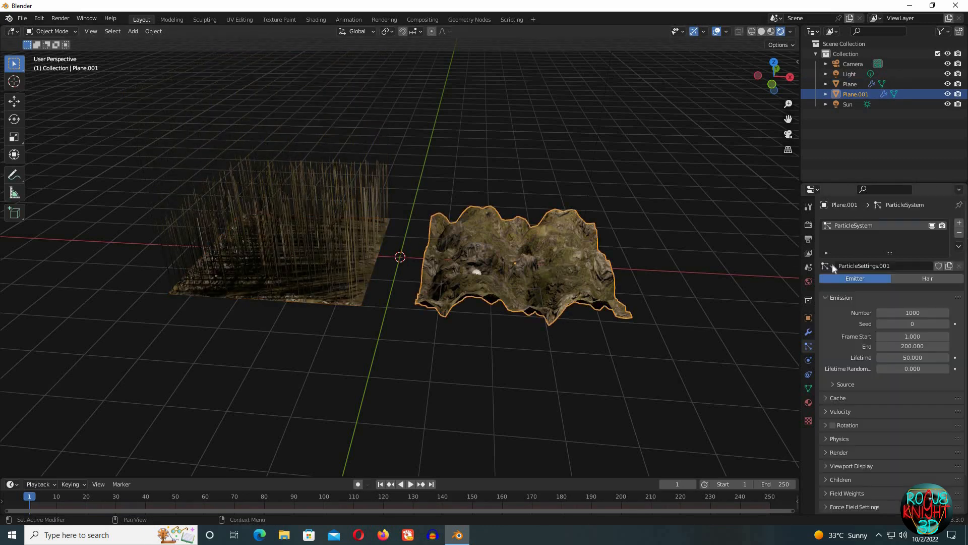
{"action": "left_click", "coordinate": [826, 265]}
{"action": "left_click", "coordinate": [847, 282]}
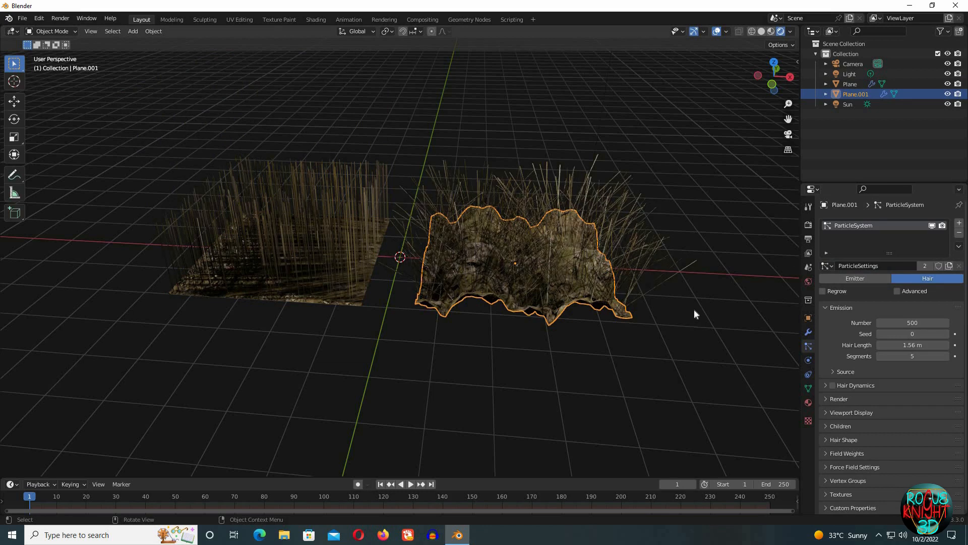
{"action": "middle_click_drag", "start_coordinate": [694, 314], "coordinate": [418, 233]}
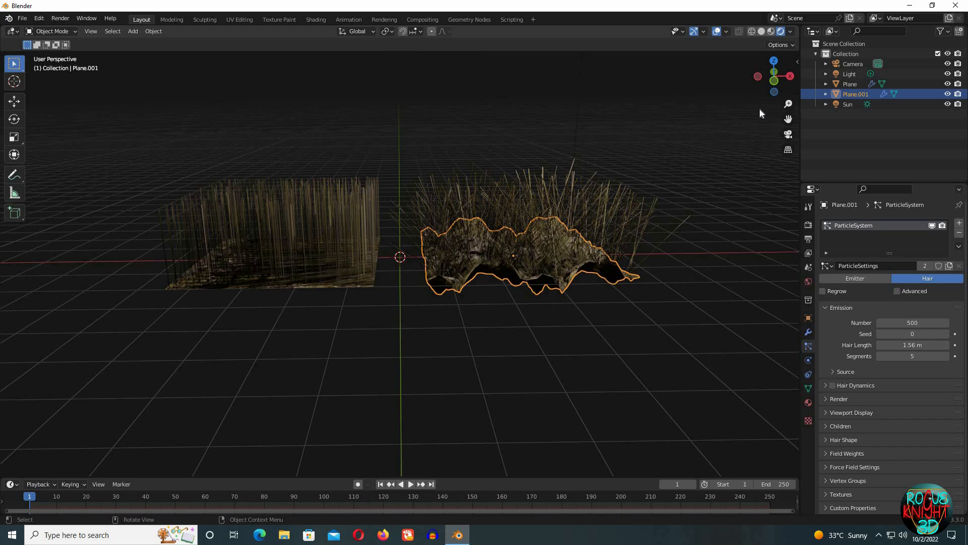
Step: Set the render engine back to Cycles and deselect the duplicate plane
{"action": "left_click", "coordinate": [808, 225]}
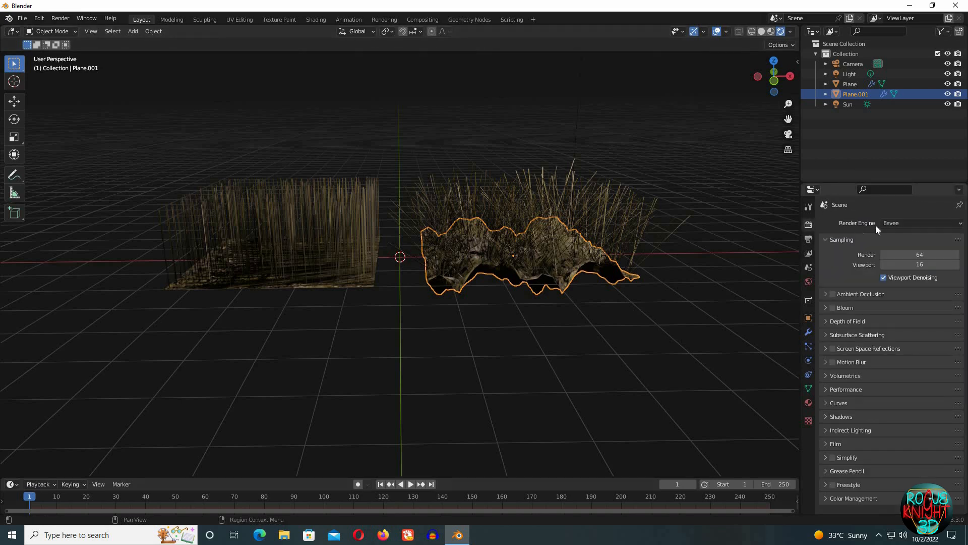
{"action": "left_click", "coordinate": [895, 223]}
{"action": "left_click", "coordinate": [899, 257]}
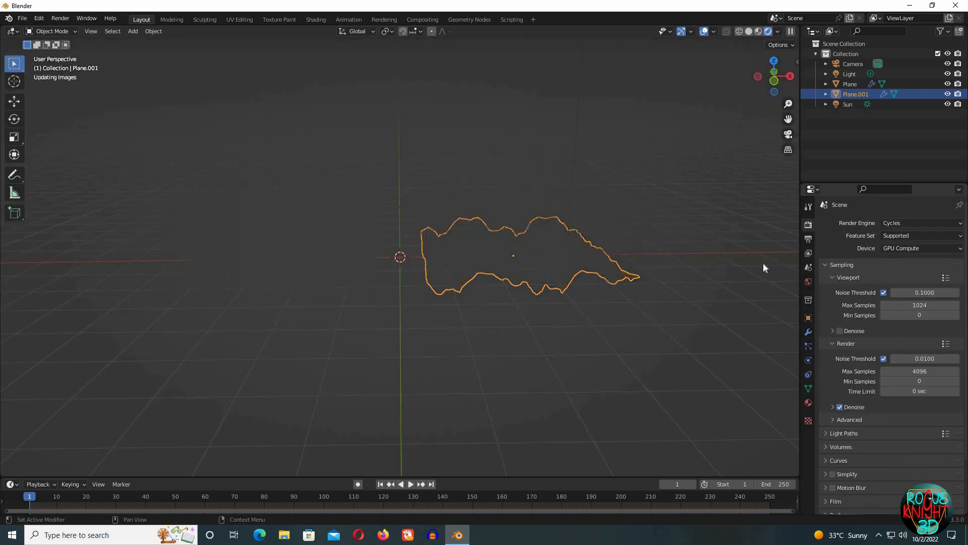
{"action": "left_click", "coordinate": [730, 260]}
Step: Examine from several low angles how the hair particles attach to both displaced planes in Cycles
{"action": "mouse_move", "coordinate": [730, 250]}
{"action": "middle_mouse_down"}
{"action": "mouse_move", "coordinate": [719, 265]}
{"action": "mouse_move", "coordinate": [727, 256]}
{"action": "middle_mouse_up"}
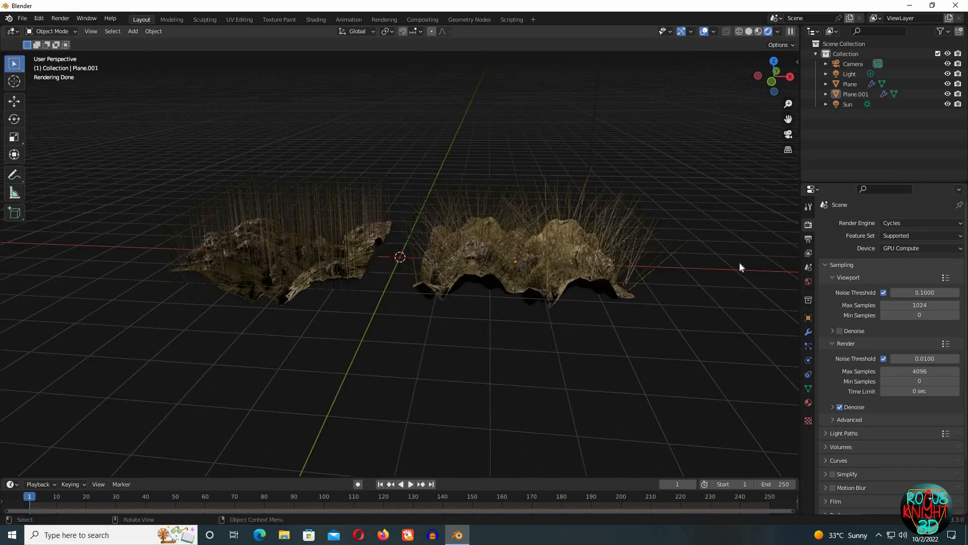
{"action": "middle_click_drag", "start_coordinate": [542, 293], "coordinate": [638, 257]}
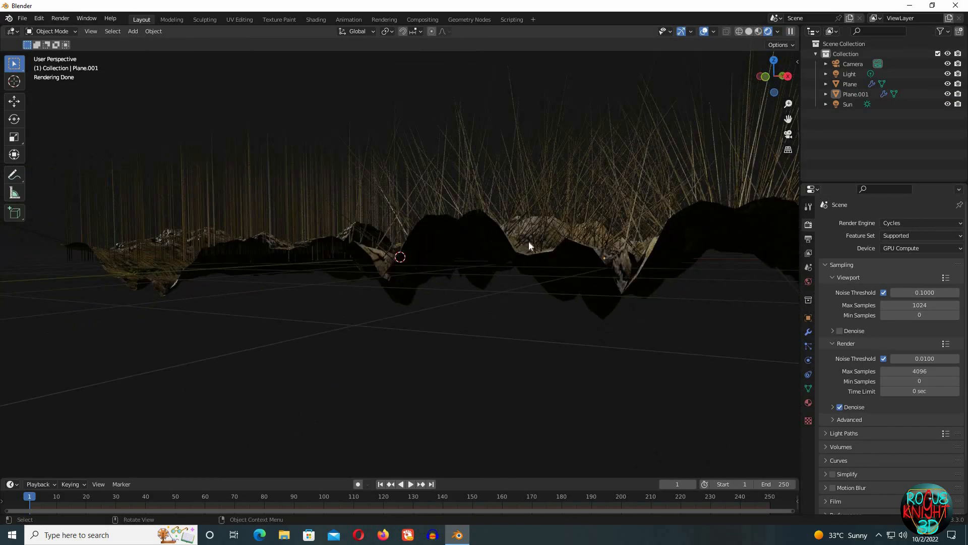
{"action": "middle_click_drag", "start_coordinate": [576, 241], "coordinate": [519, 247]}
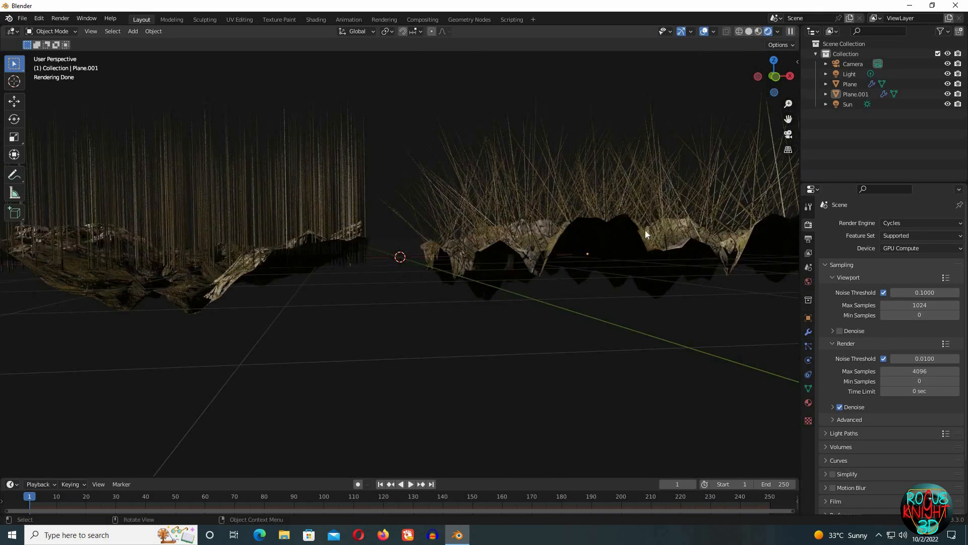
{"action": "middle_click_drag", "start_coordinate": [646, 230], "coordinate": [443, 229]}
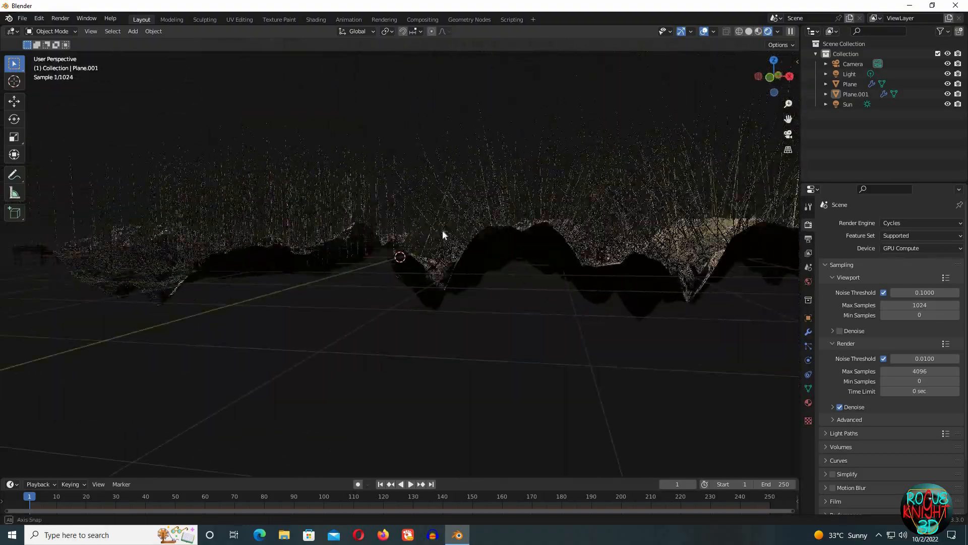
{"action": "middle_click_drag", "start_coordinate": [580, 238], "coordinate": [440, 246]}
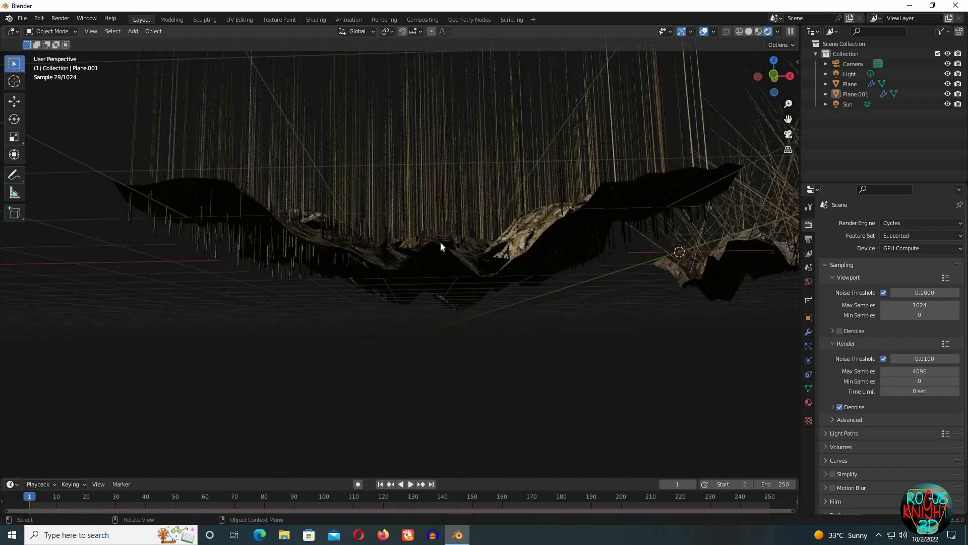
{"action": "middle_click_drag", "start_coordinate": [516, 260], "coordinate": [482, 265]}
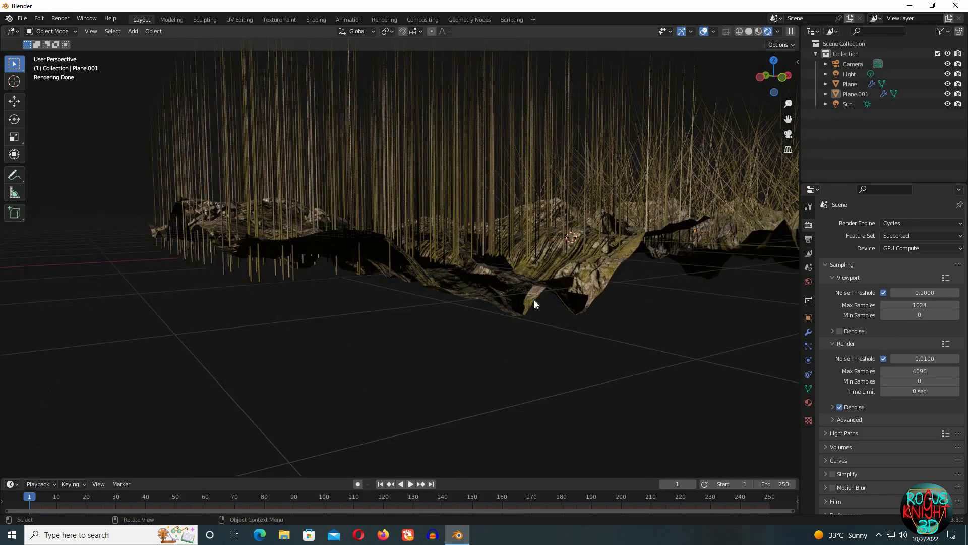
{"action": "middle_click_drag", "start_coordinate": [534, 299], "coordinate": [510, 275]}
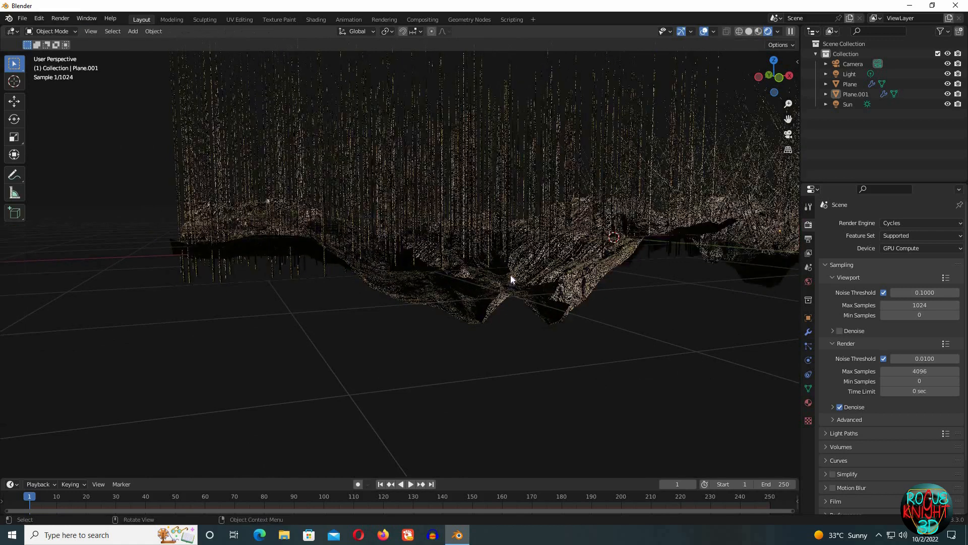
Step: Inspect the original plane's base mesh in Edit Mode against its displaced surface and hair roots, and return to Object Mode
{"action": "left_click", "coordinate": [511, 276]}
{"action": "key", "text": "Tab"}
{"action": "middle_click_drag", "start_coordinate": [432, 302], "coordinate": [361, 272]}
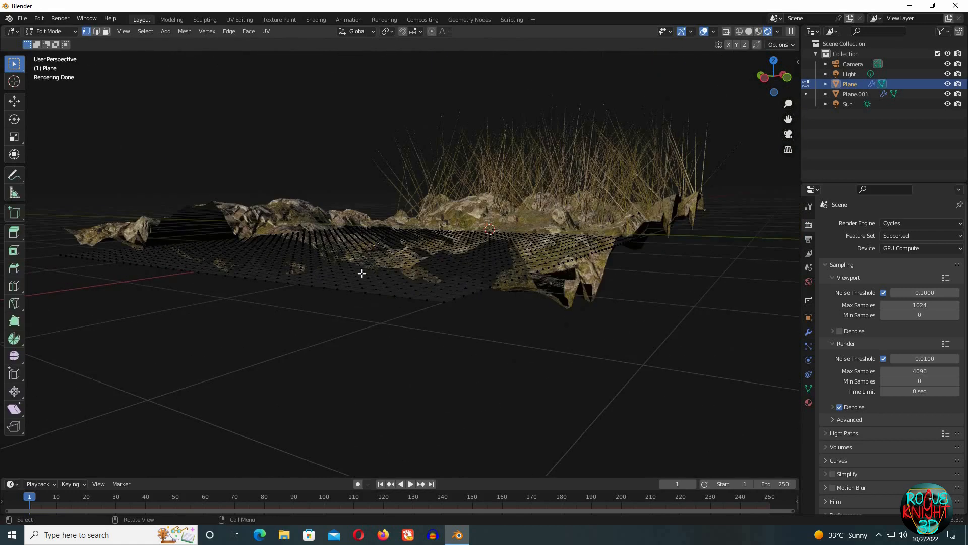
{"action": "key", "text": "Tab"}
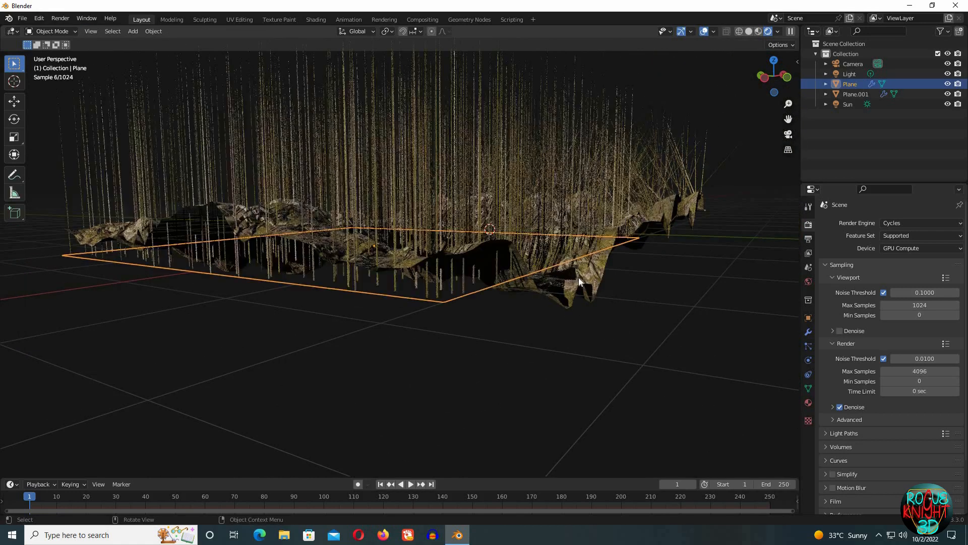
Step: Inspect the duplicate plane's mesh and hair roots in Edit Mode, and return to Object Mode
{"action": "middle_click_drag", "start_coordinate": [660, 296], "coordinate": [510, 270]}
{"action": "left_click", "coordinate": [474, 277]}
{"action": "key", "text": "Tab"}
{"action": "scroll", "coordinate": [474, 275], "scroll_direction": "up", "scroll_amount": 3}
{"action": "key", "text": "Tab"}
{"action": "scroll", "coordinate": [509, 271], "scroll_direction": "down", "scroll_amount": 3}
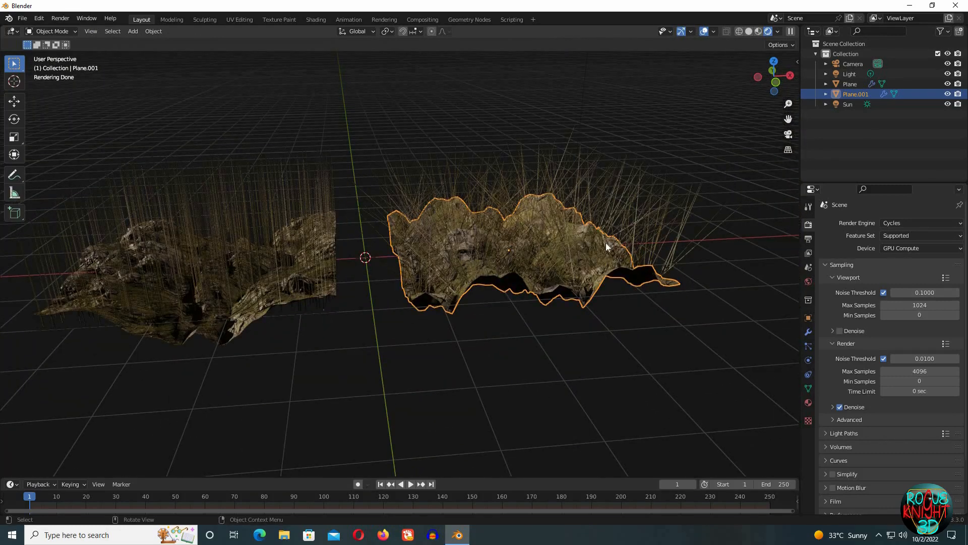
Step: Set the strength of the duplicate plane's Displace modifier to 0.5
{"action": "left_click", "coordinate": [809, 331]}
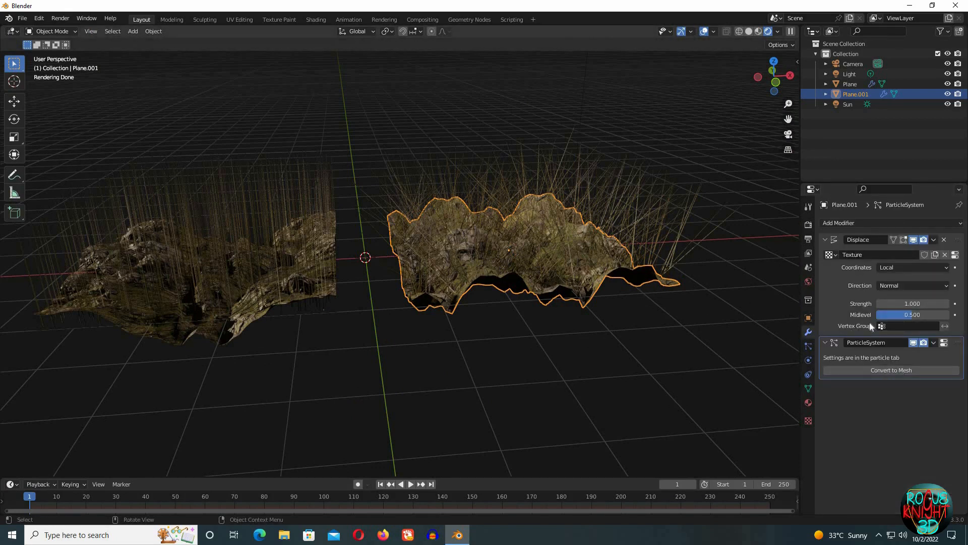
{"action": "mouse_move", "coordinate": [913, 303]}
{"action": "left_mouse_down"}
{"action": "mouse_move", "coordinate": [887, 304]}
{"action": "mouse_move", "coordinate": [898, 303]}
{"action": "left_mouse_up"}
{"action": "left_click", "coordinate": [912, 303]}
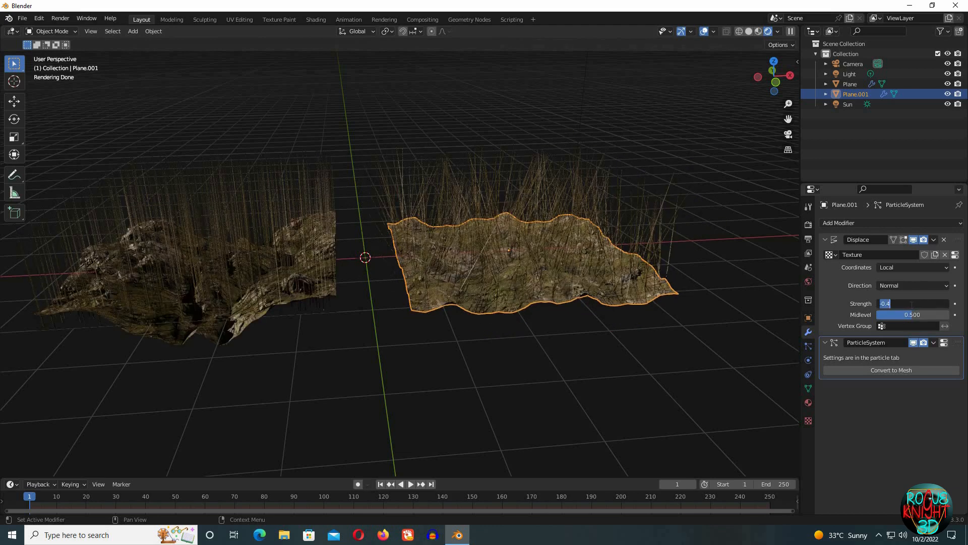
{"action": "type", "text": "0.5"}
{"action": "key", "text": "Return"}
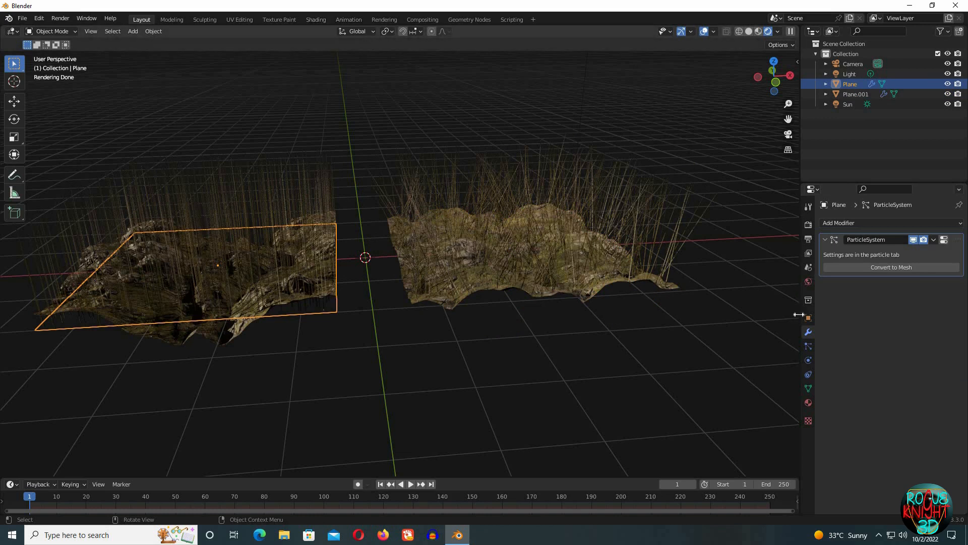
Step: Set the displacement scale in the original plane's material to 0.5
{"action": "left_click", "coordinate": [808, 388]}
{"action": "left_click", "coordinate": [809, 403]}
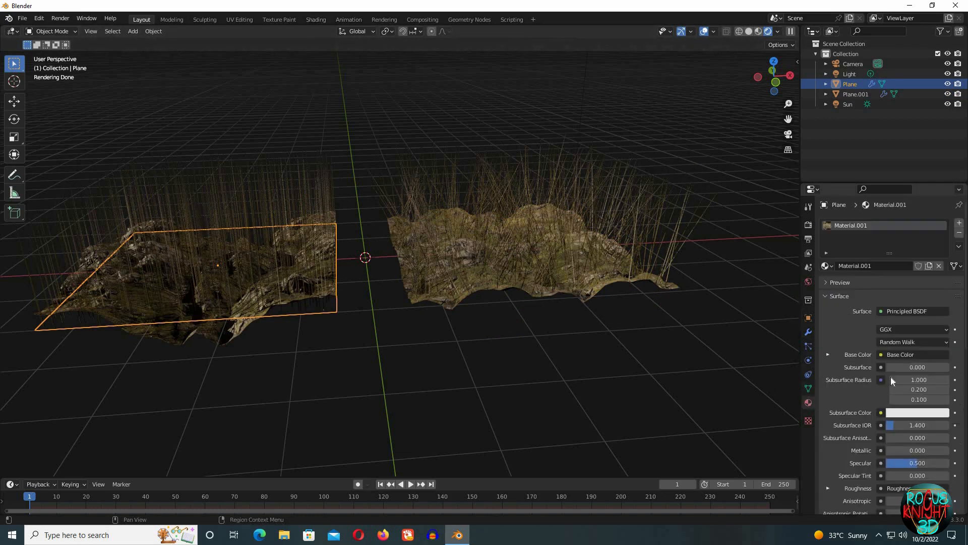
{"action": "scroll", "coordinate": [891, 376], "scroll_direction": "down", "scroll_amount": 10}
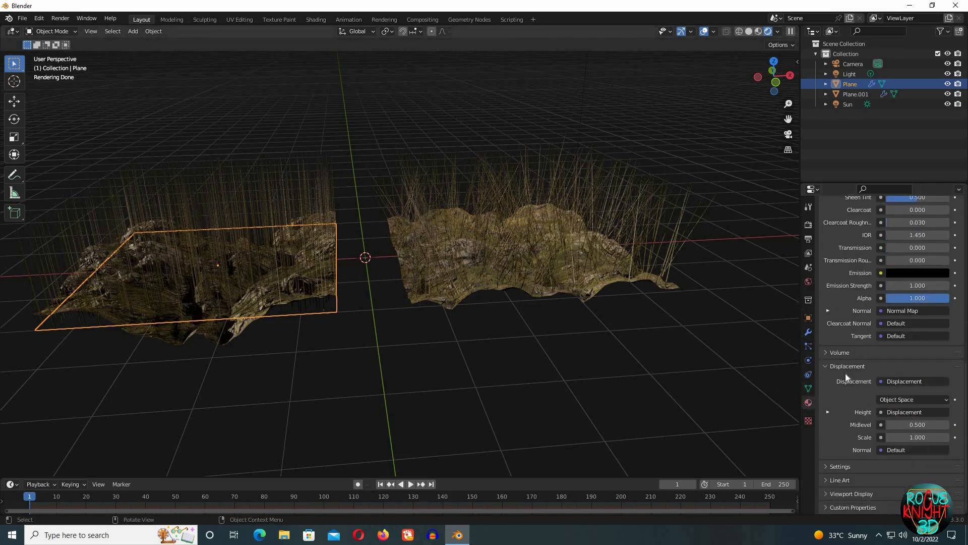
{"action": "left_click", "coordinate": [924, 437]}
{"action": "type", "text": "0.5"}
{"action": "key", "text": "Return"}
Step: Move the Light object across to the original plane's side of the scene and view both planes under it
{"action": "middle_click_drag", "start_coordinate": [456, 352], "coordinate": [528, 332]}
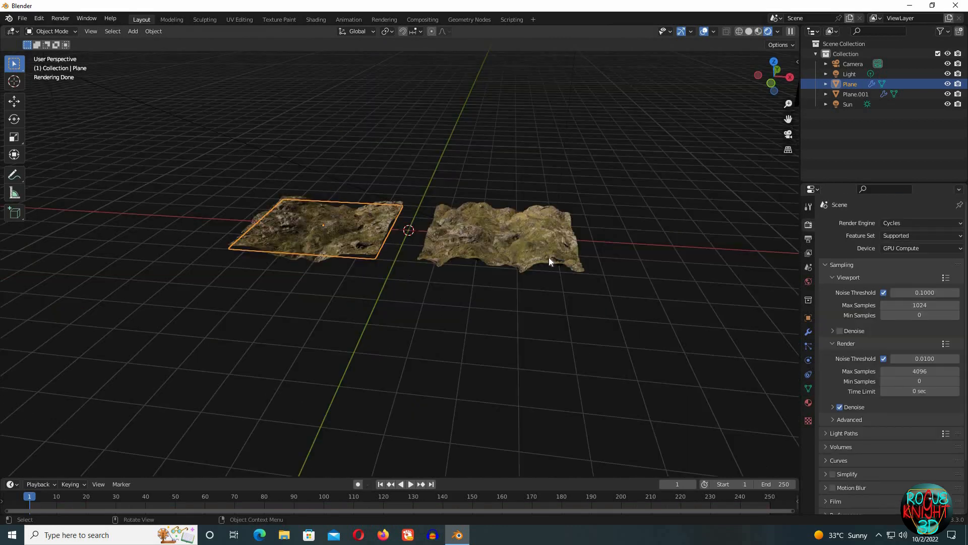
{"action": "scroll", "coordinate": [549, 257], "scroll_direction": "up", "scroll_amount": 2}
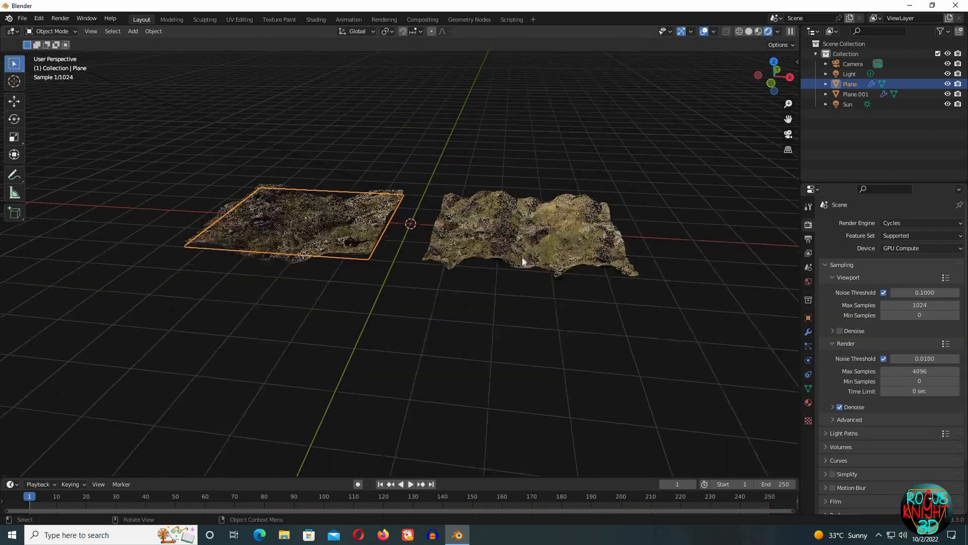
{"action": "scroll", "coordinate": [340, 208], "scroll_direction": "down", "scroll_amount": 5}
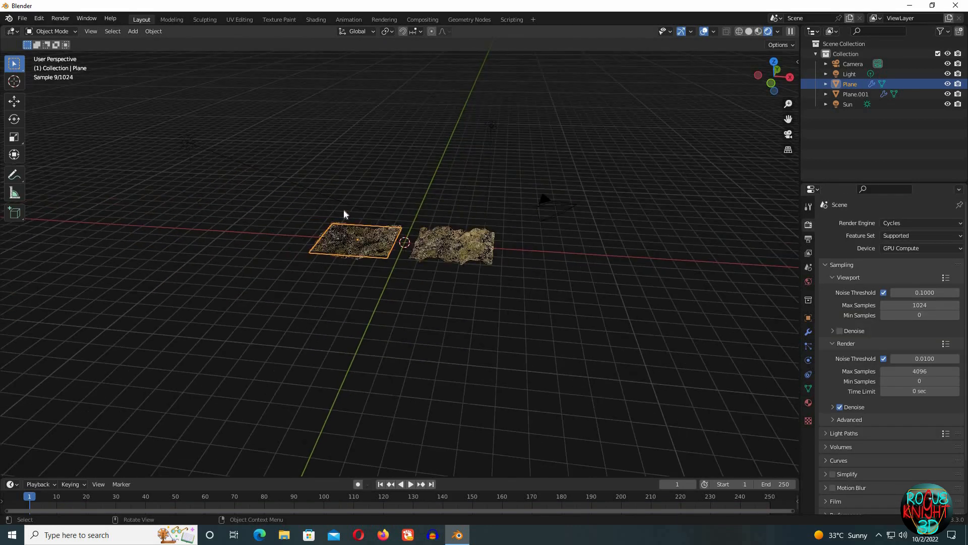
{"action": "left_click", "coordinate": [491, 125]}
{"action": "scroll", "coordinate": [521, 210], "scroll_direction": "up", "scroll_amount": 2}
{"action": "key", "text": "g"}
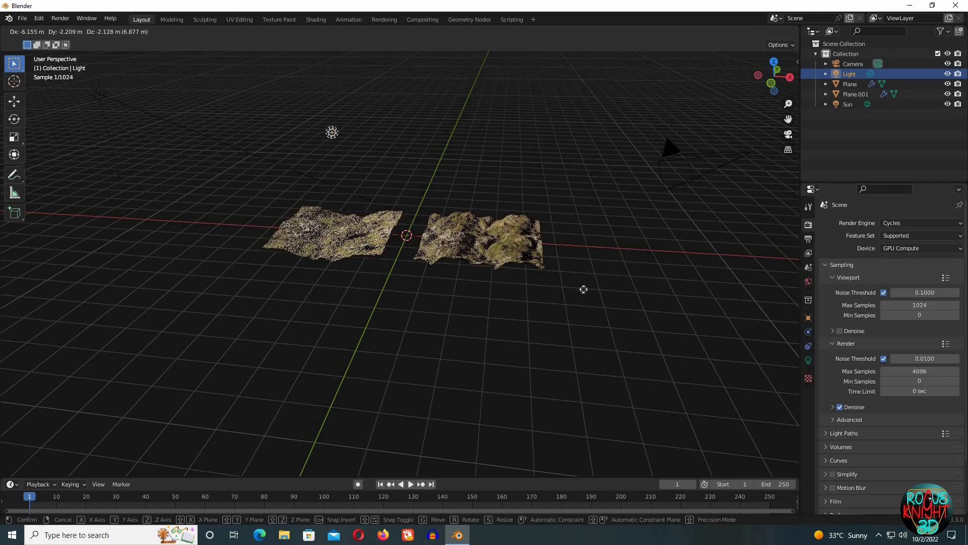
{"action": "left_click", "coordinate": [450, 278]}
{"action": "middle_click_drag", "start_coordinate": [451, 282], "coordinate": [353, 321]}
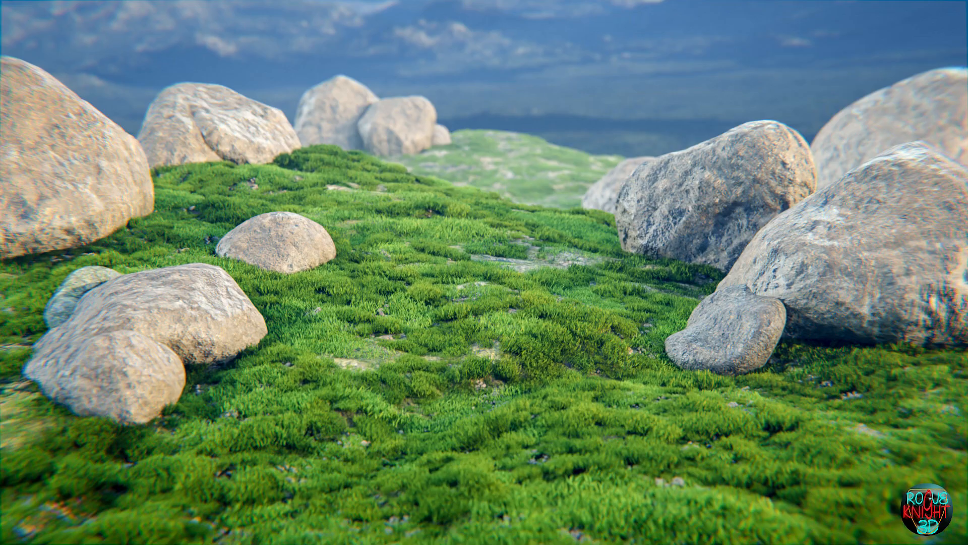